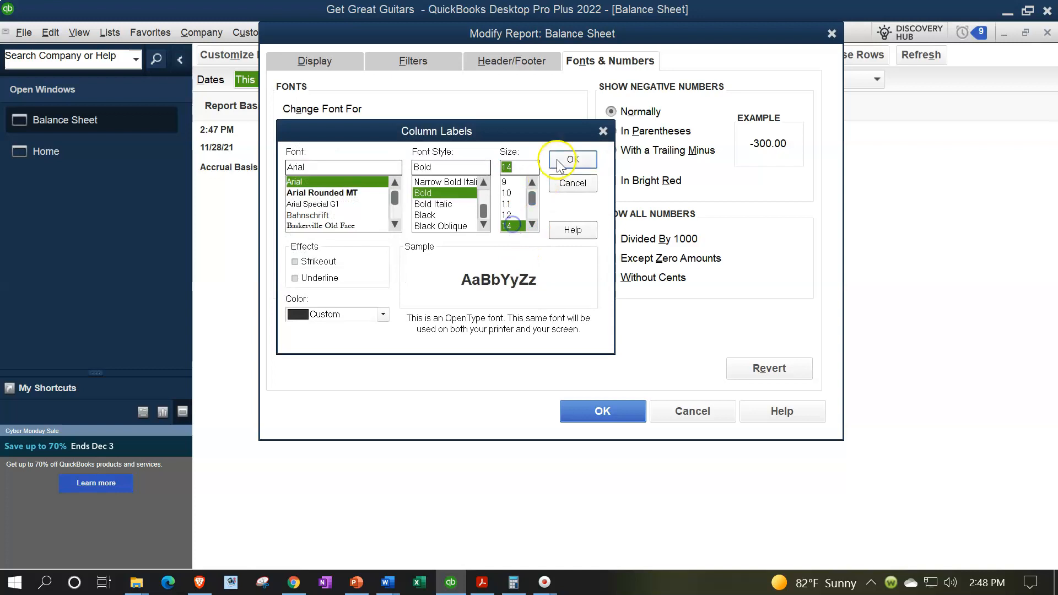
# Apply the 14-point bold Arial font to the Balance Sheet report.
pyautogui.click(468, 186)
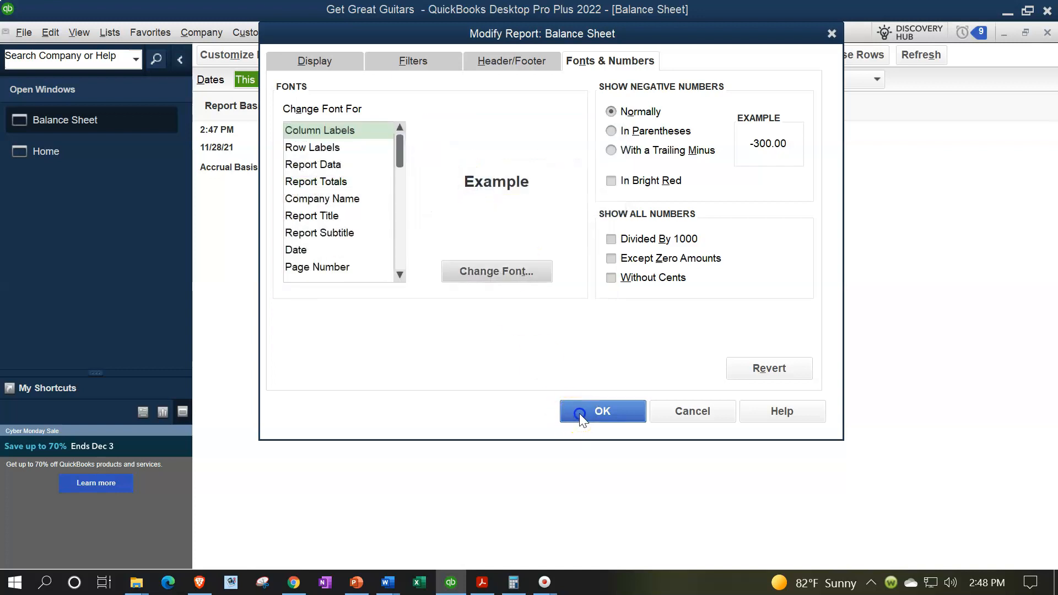
pyautogui.click(580, 414)
# Open the Profit & Loss Standard report and set its date range from 01/01/2022 to 02/28/2022.
pyautogui.click(461, 33)
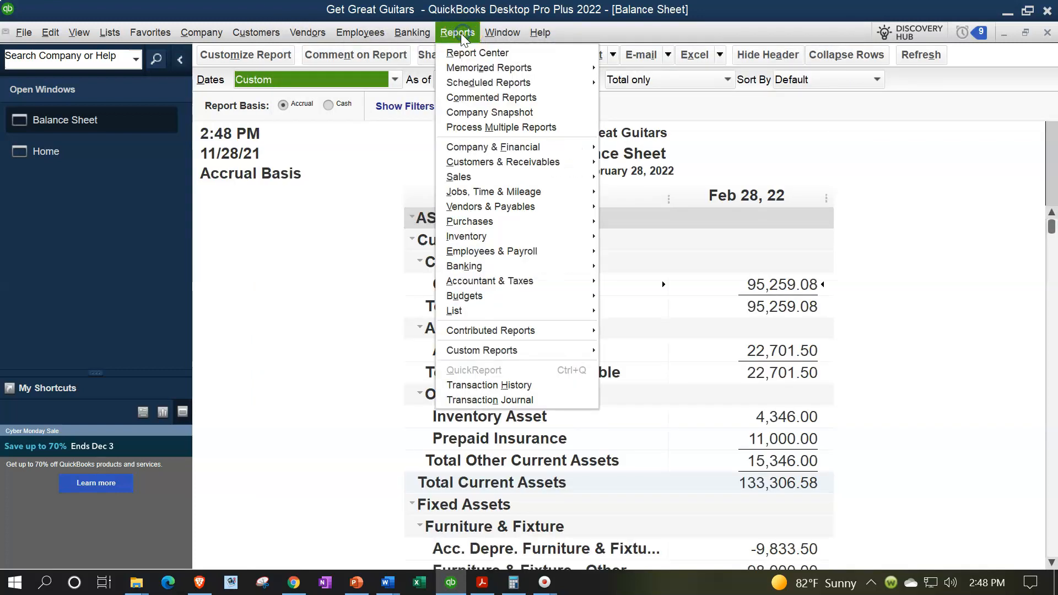
pyautogui.moveTo(504, 147)
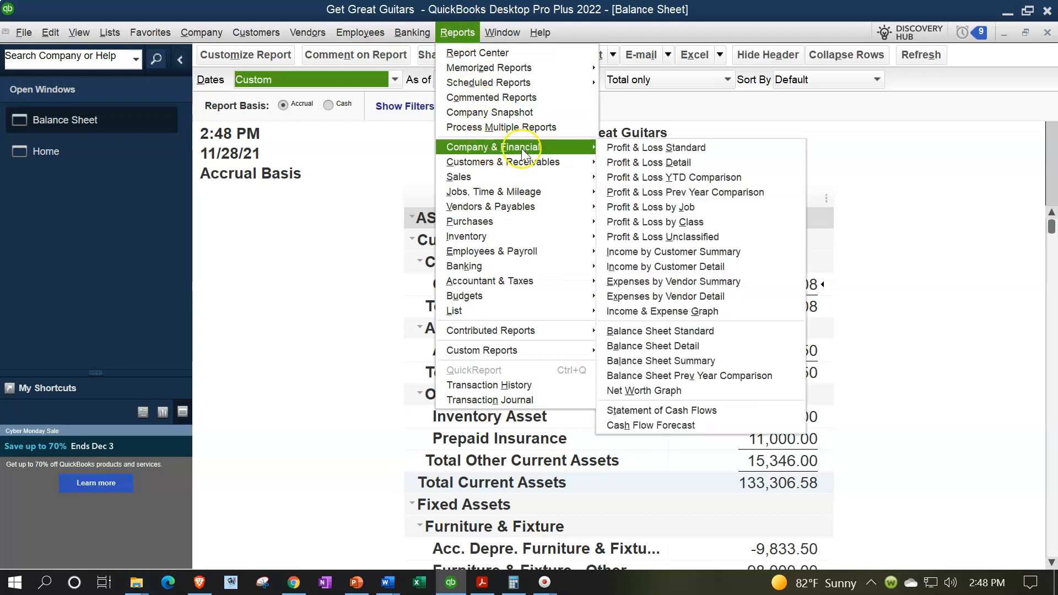
pyautogui.click(606, 148)
pyautogui.press('Tab')
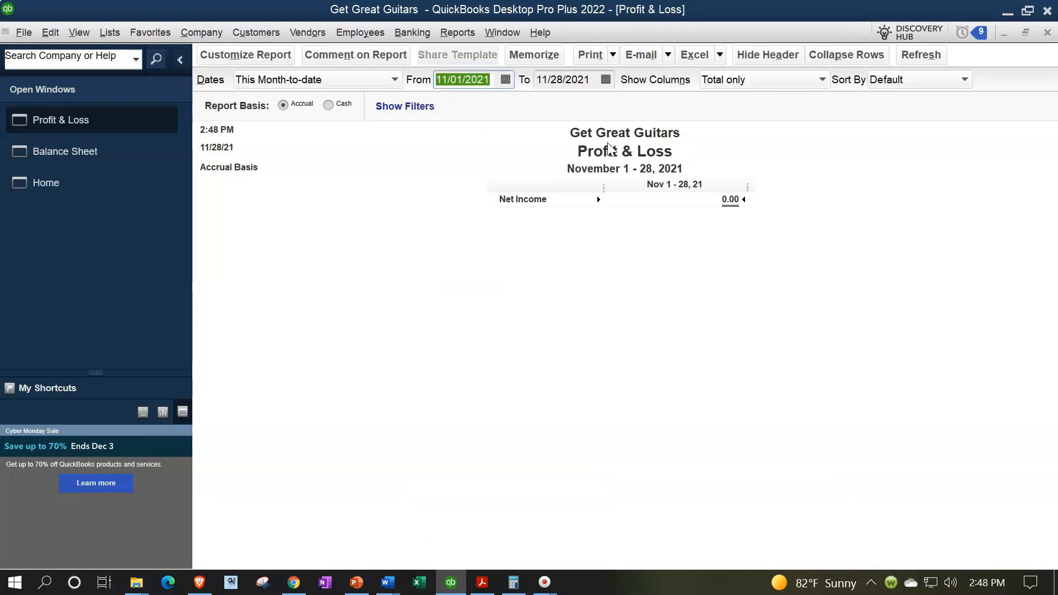
pyautogui.write('01012022')
pyautogui.press('Tab')
pyautogui.write('02/28/2022')
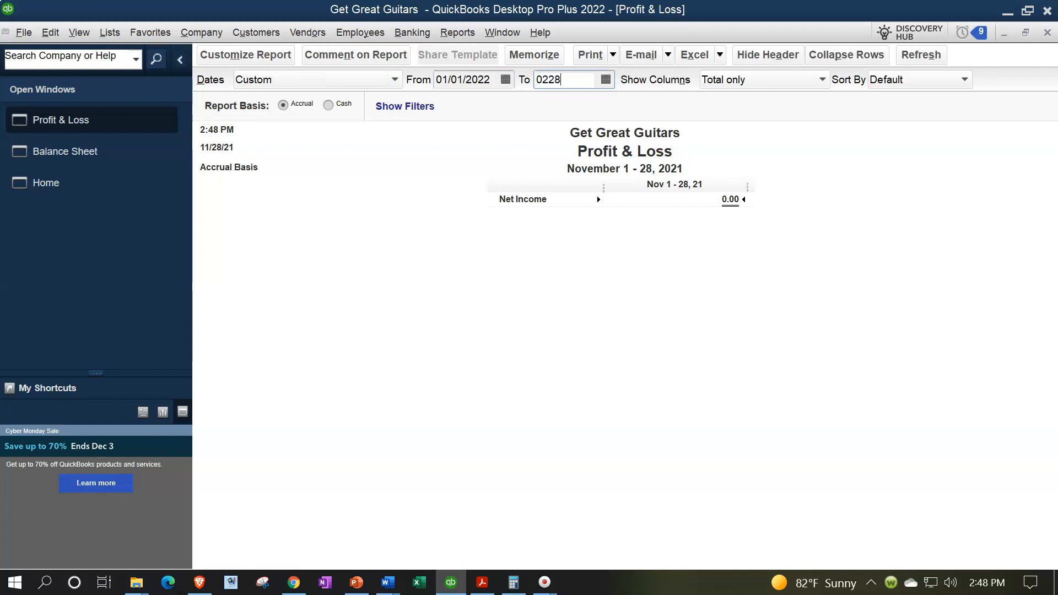
pyautogui.press('Tab')
# Customize the Profit & Loss report's fonts to size 14, starting from the column labels.
pyautogui.click(275, 57)
pyautogui.click(569, 62)
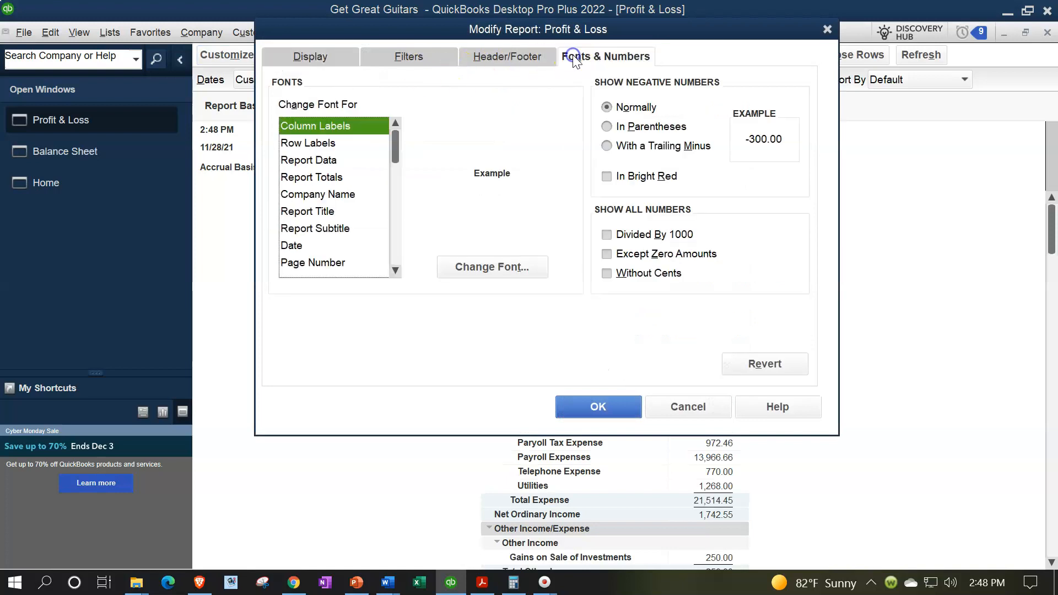
pyautogui.click(538, 259)
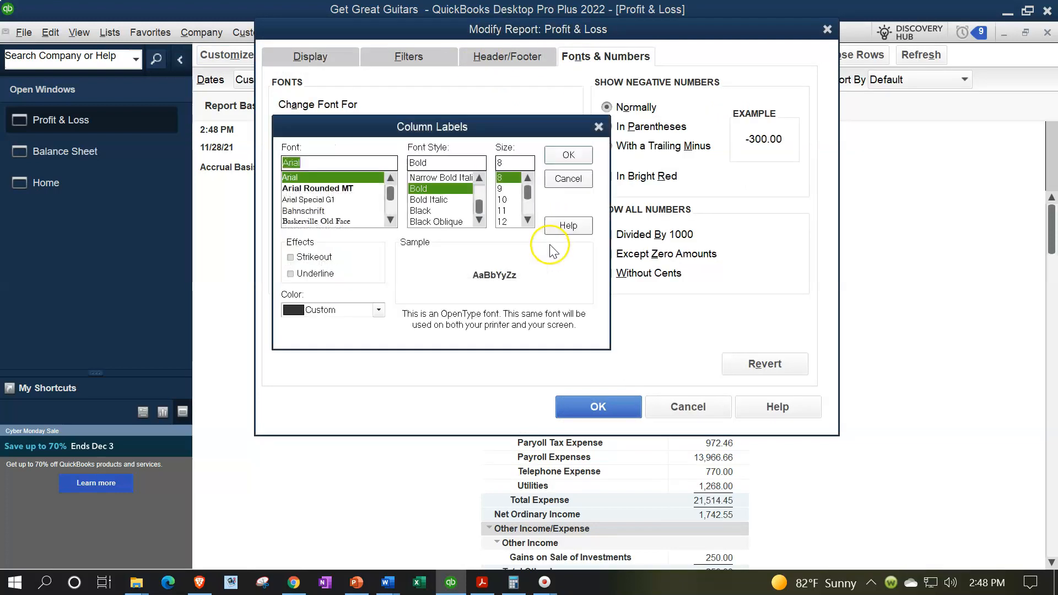
pyautogui.click(527, 221)
pyautogui.click(511, 223)
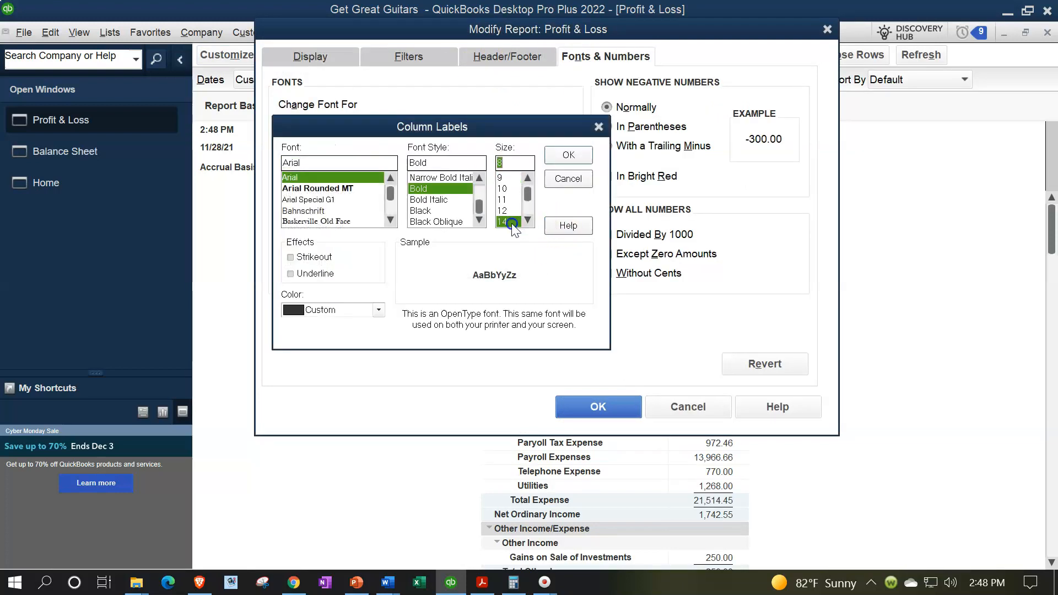
pyautogui.click(568, 155)
pyautogui.click(466, 182)
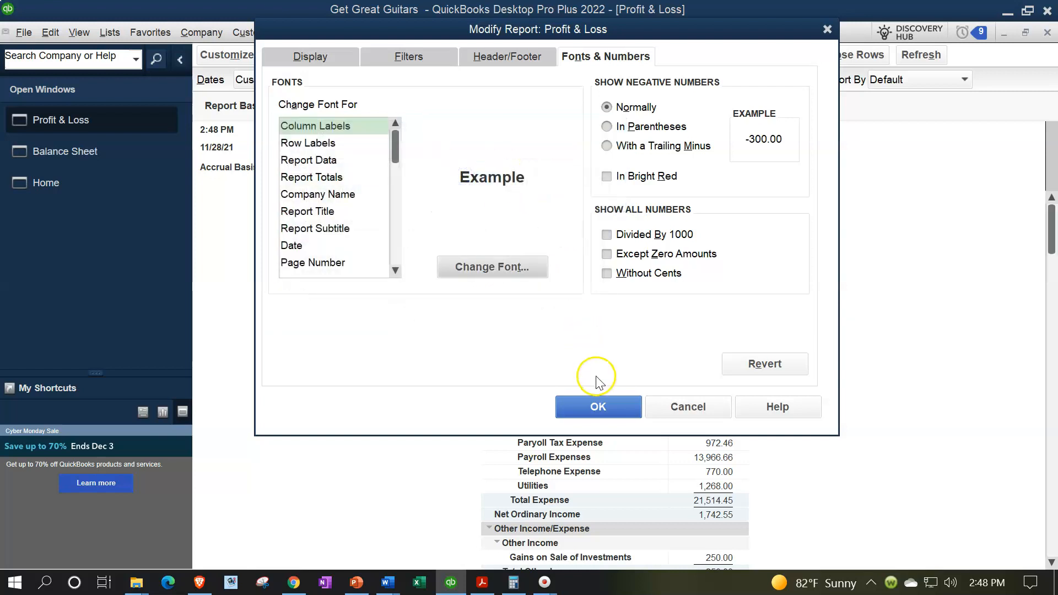
pyautogui.click(599, 406)
# Open the Trial Balance report and set its date range from 01/01/2022 to 02/28/2022.
pyautogui.click(459, 33)
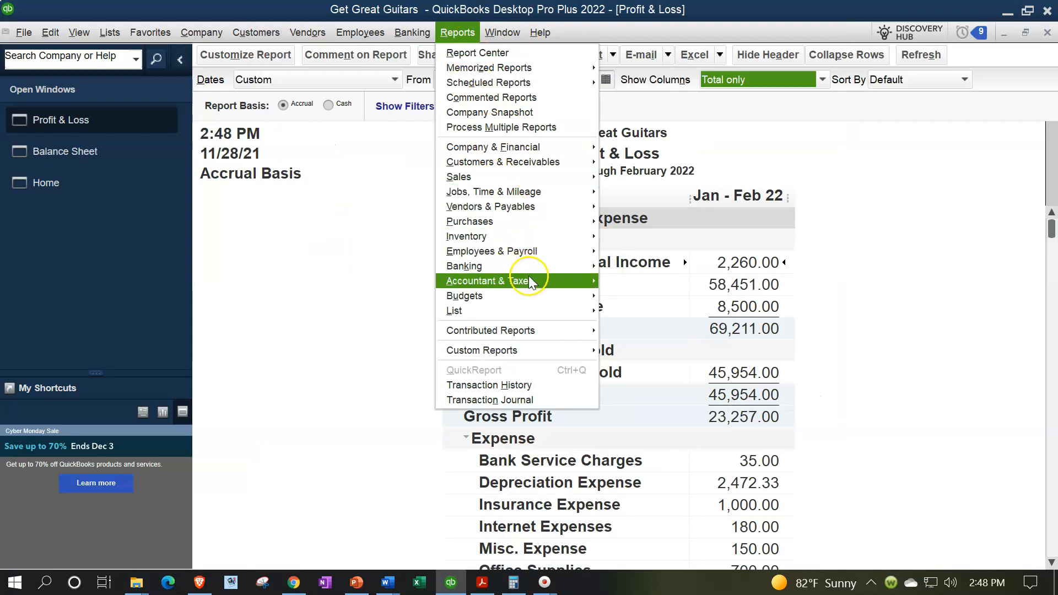
pyautogui.moveTo(540, 281)
pyautogui.click(603, 281)
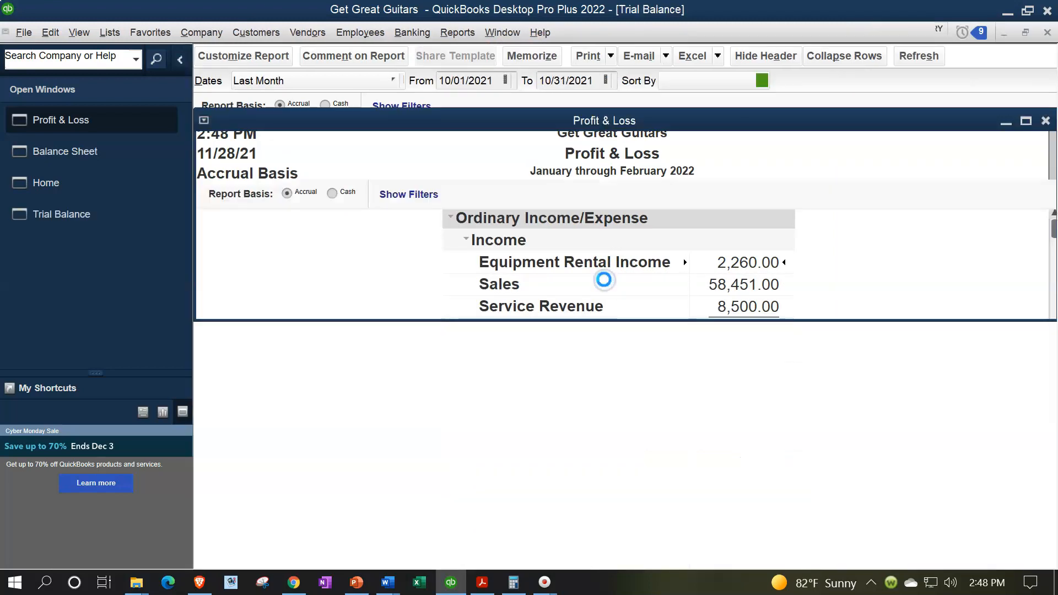
pyautogui.press('Tab')
pyautogui.write('0')
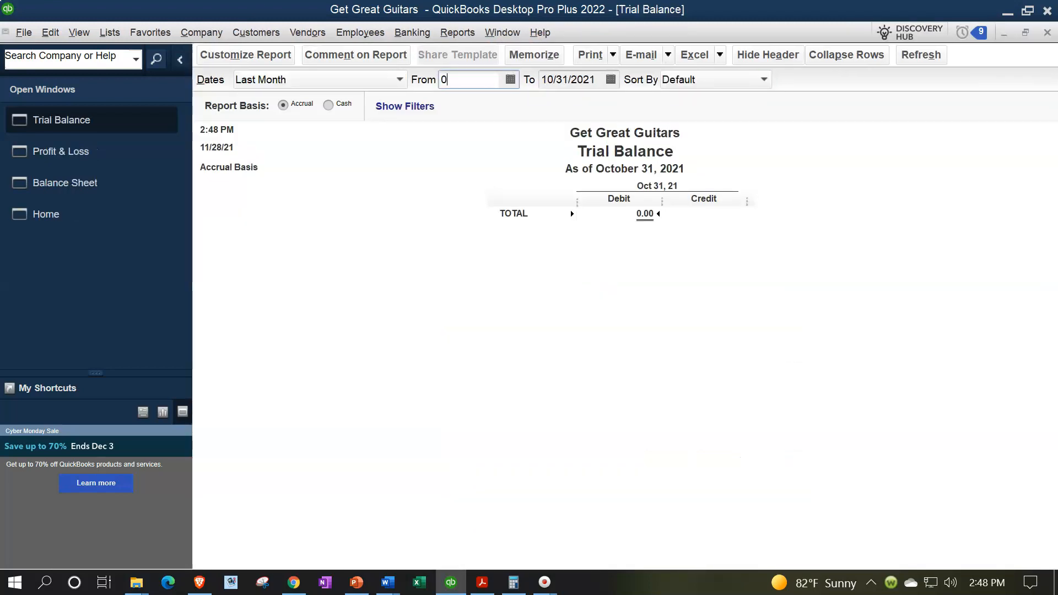
pyautogui.write('1/01/202')
pyautogui.press('Tab')
pyautogui.write('022822')
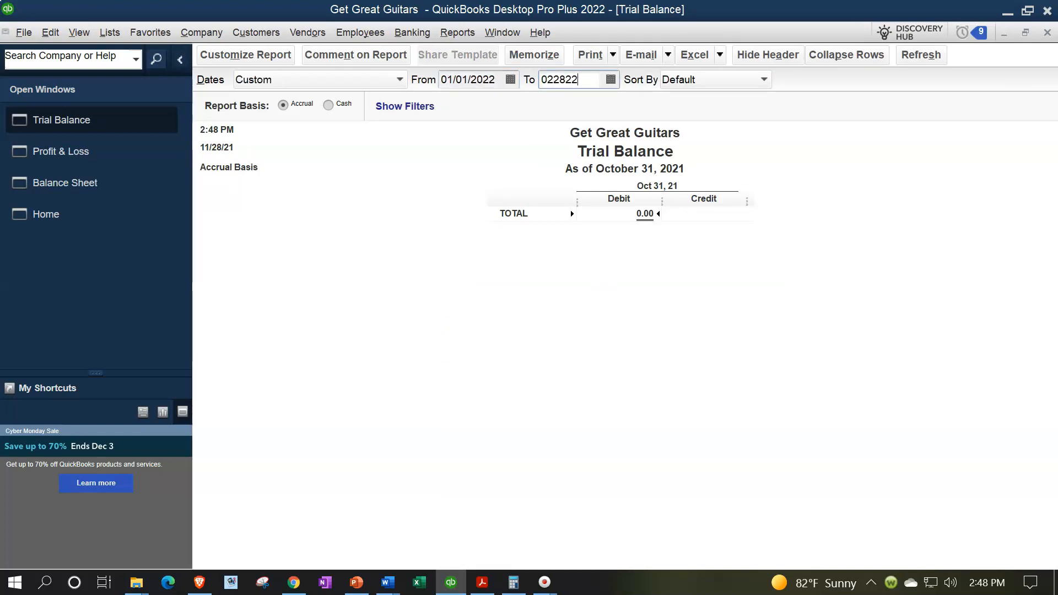
pyautogui.press('Tab')
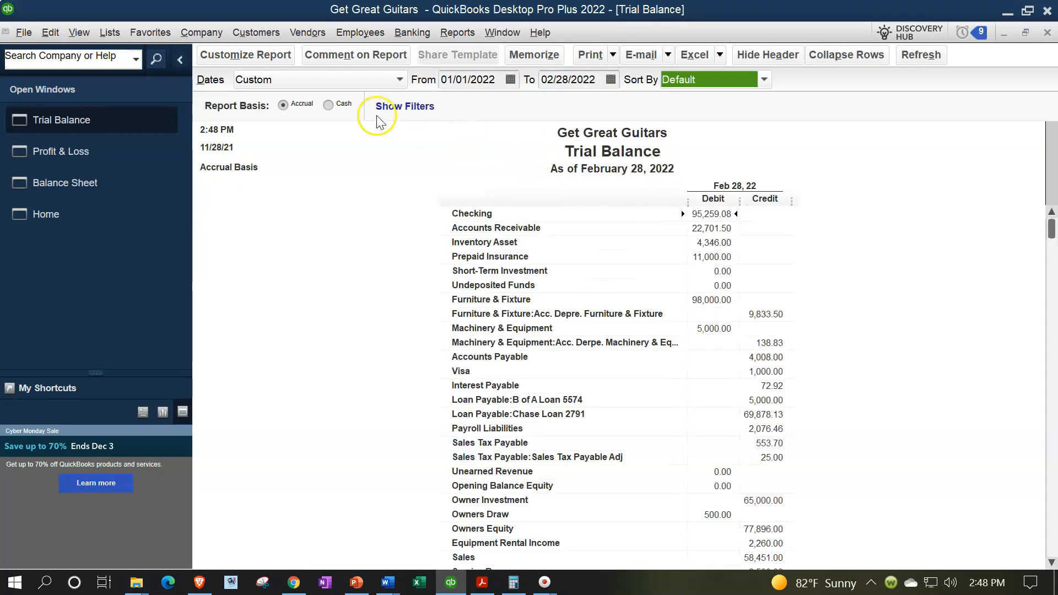
# Customize the Trial Balance report's fonts to size 14, starting from the column labels.
pyautogui.click(275, 59)
pyautogui.click(575, 52)
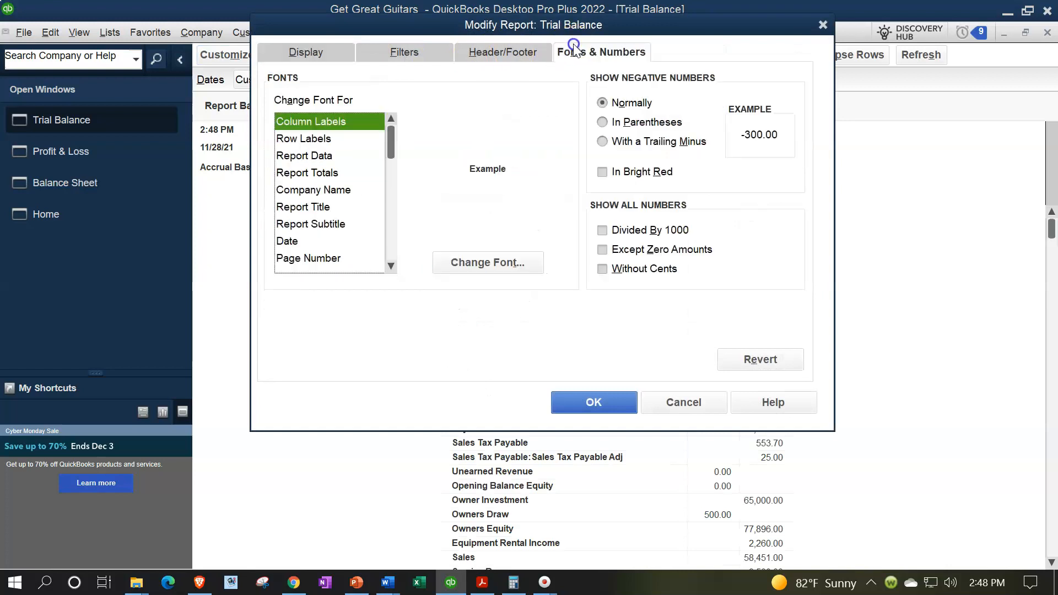
pyautogui.click(515, 263)
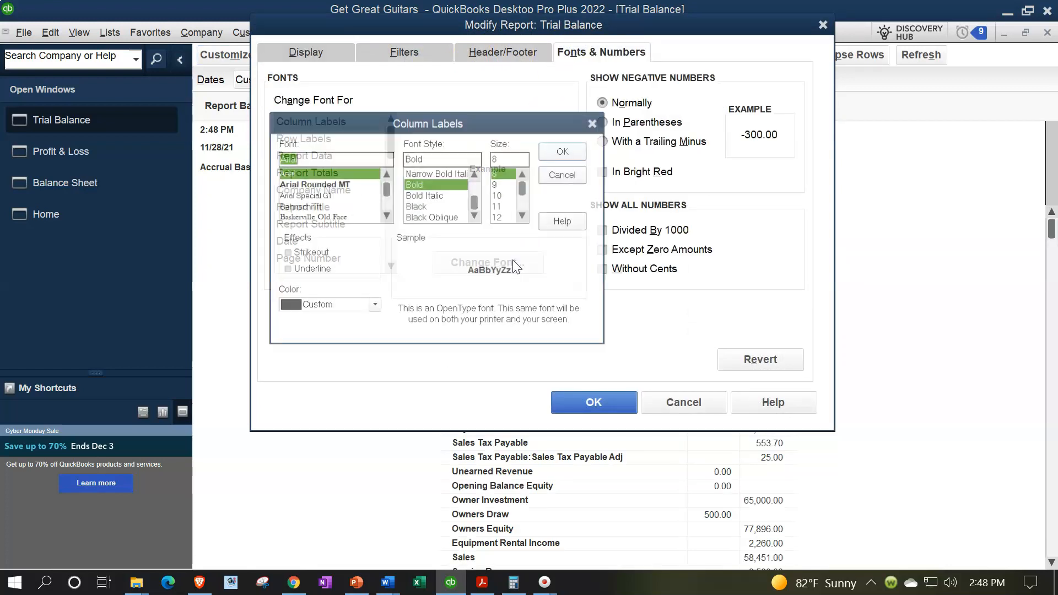
pyautogui.click(524, 219)
pyautogui.click(502, 217)
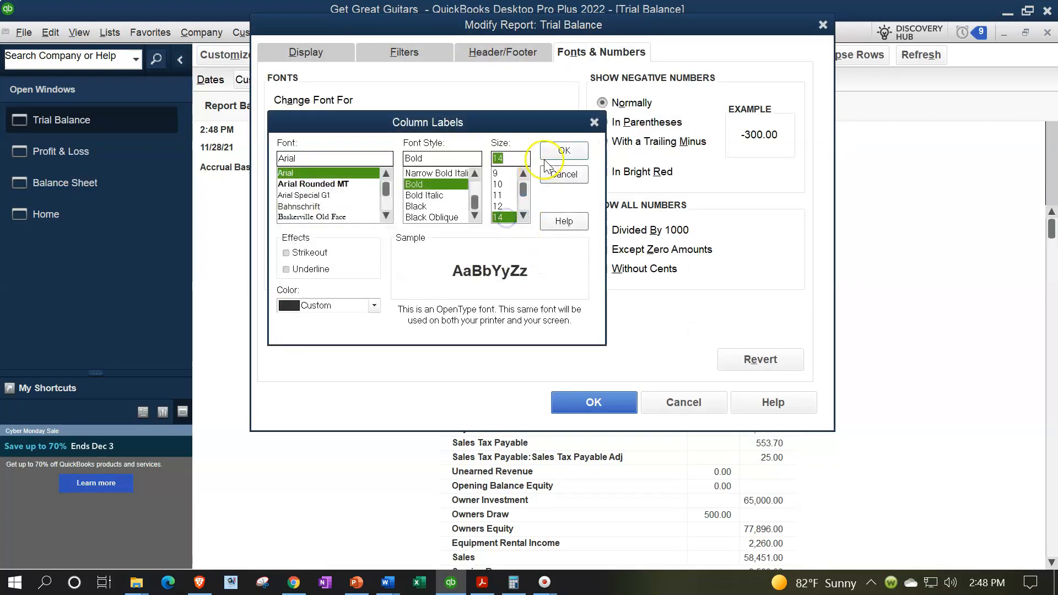
pyautogui.click(564, 150)
pyautogui.click(473, 193)
pyautogui.click(587, 404)
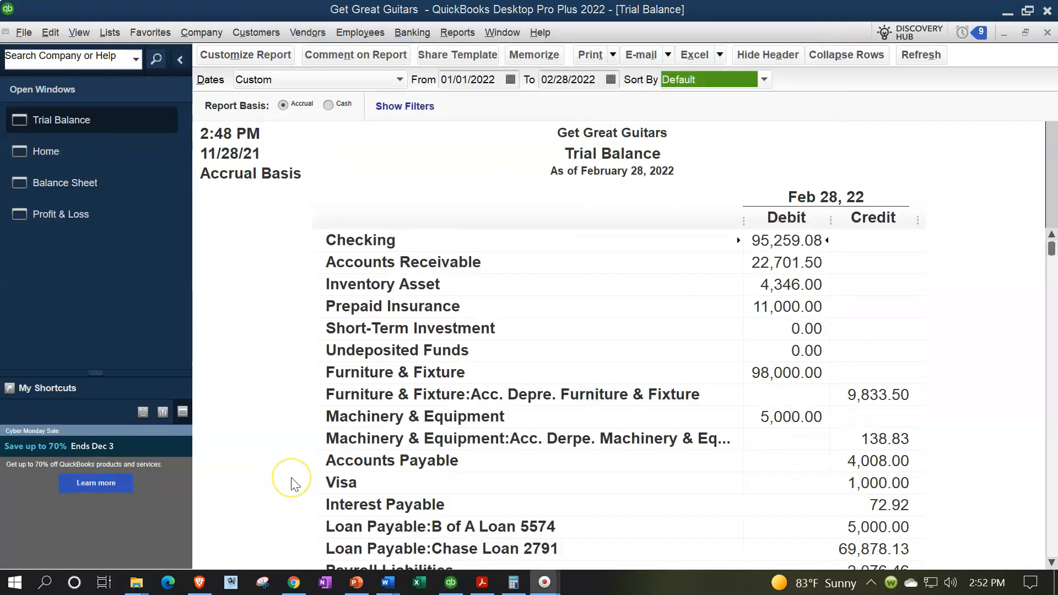
# Look over the customer workflow on the Home page and return to the Trial Balance to review its account balances.
pyautogui.click(61, 152)
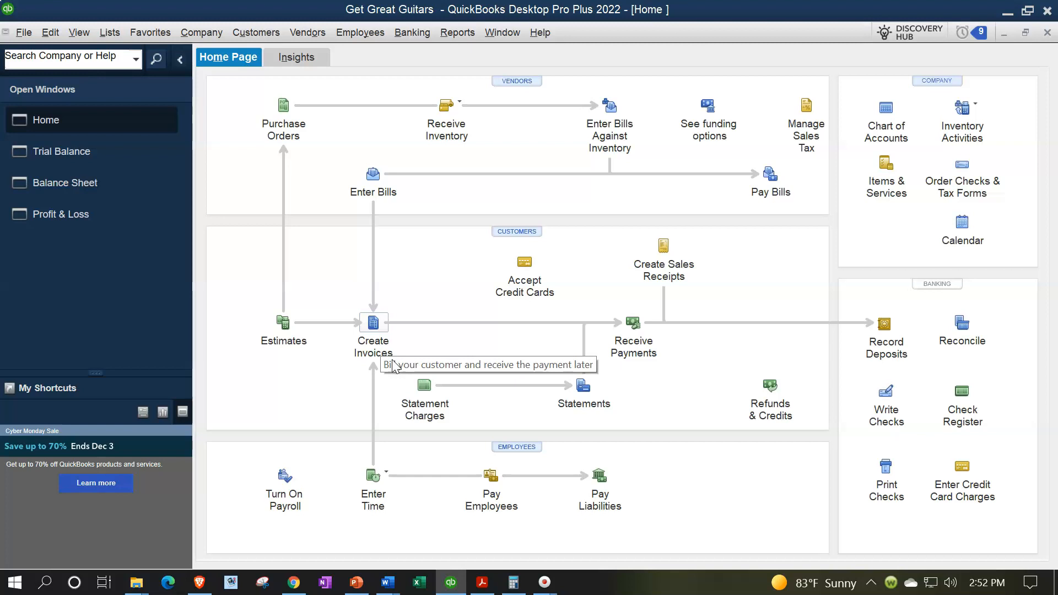
pyautogui.click(384, 345)
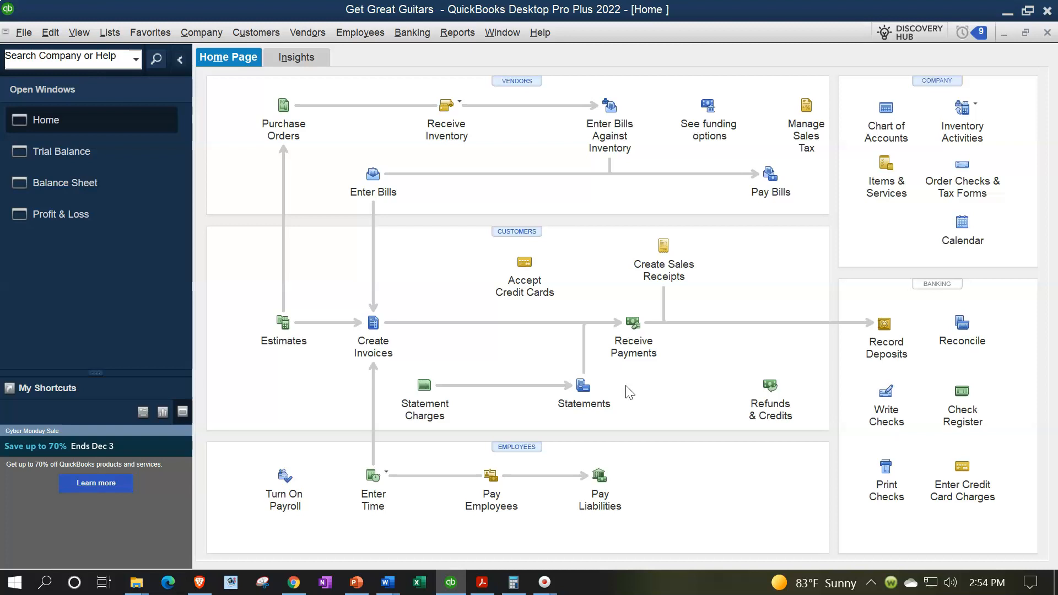
pyautogui.click(71, 160)
pyautogui.hotkey('ctrl', 'Tab')
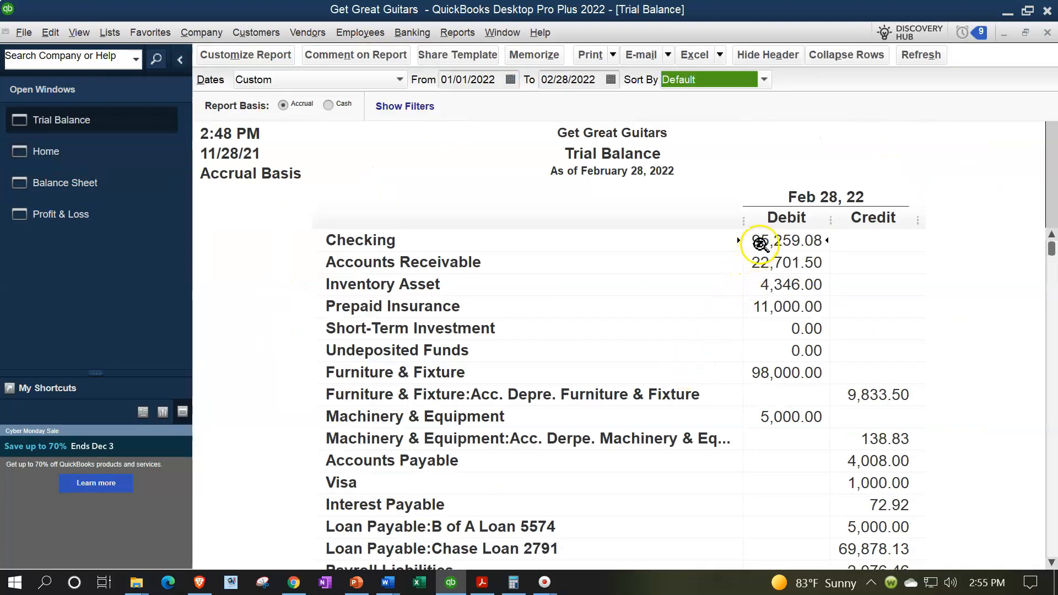
pyautogui.scroll(-1, 748, 331)
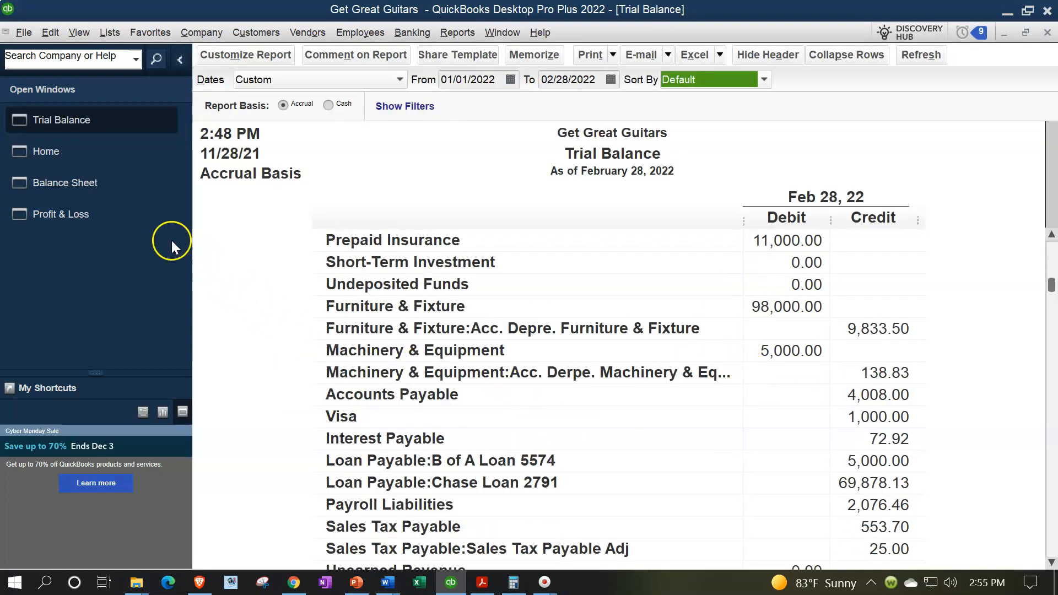
# Examine the asset and liability accounts on the Balance Sheet, including Accounts Receivable, fixed assets and credit cards.
pyautogui.click(99, 190)
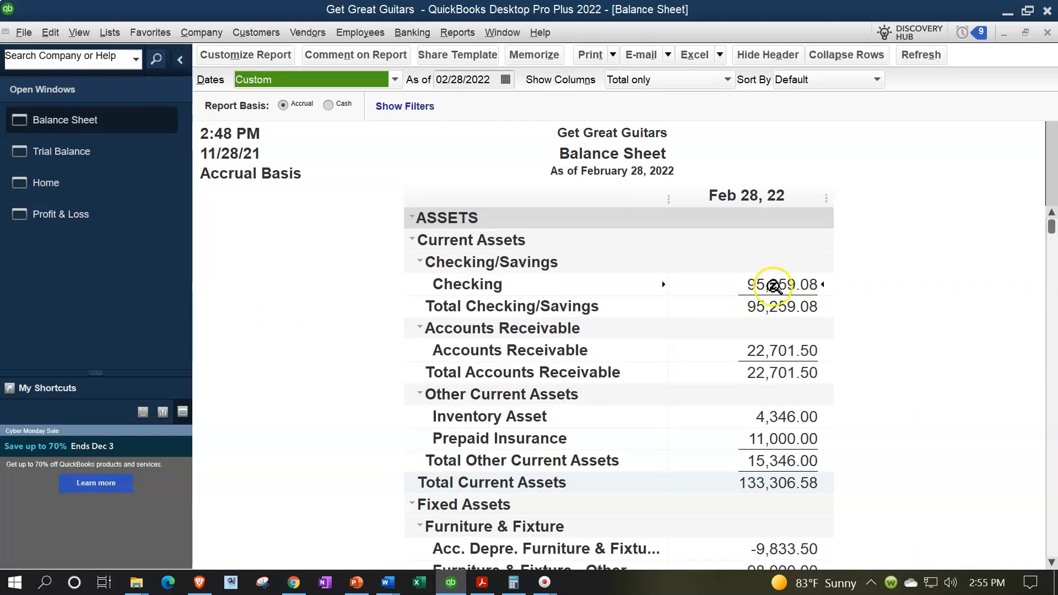
pyautogui.scroll(-7, 773, 286)
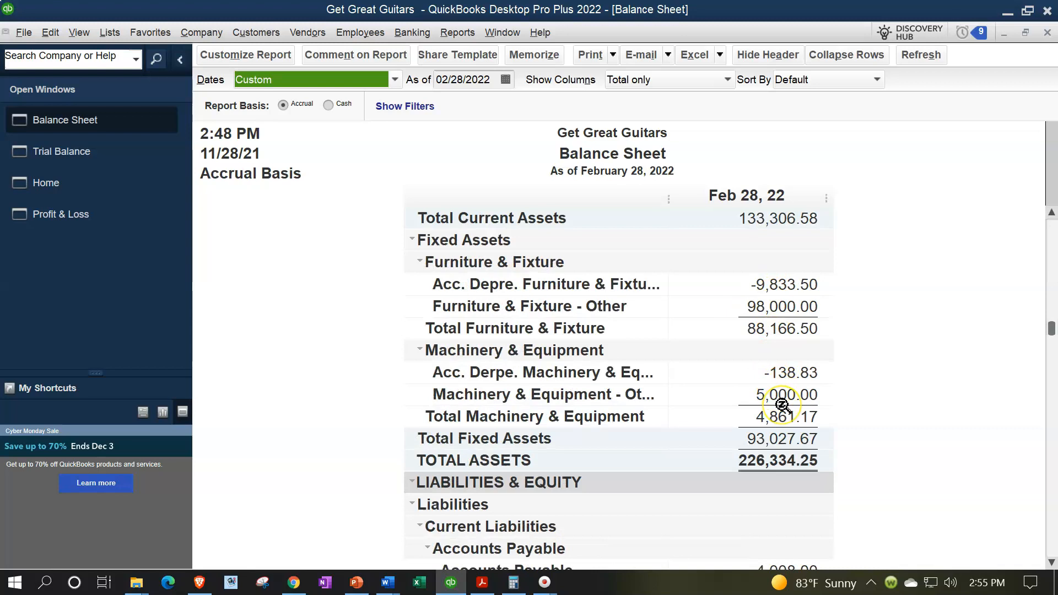
pyautogui.scroll(-1, 782, 405)
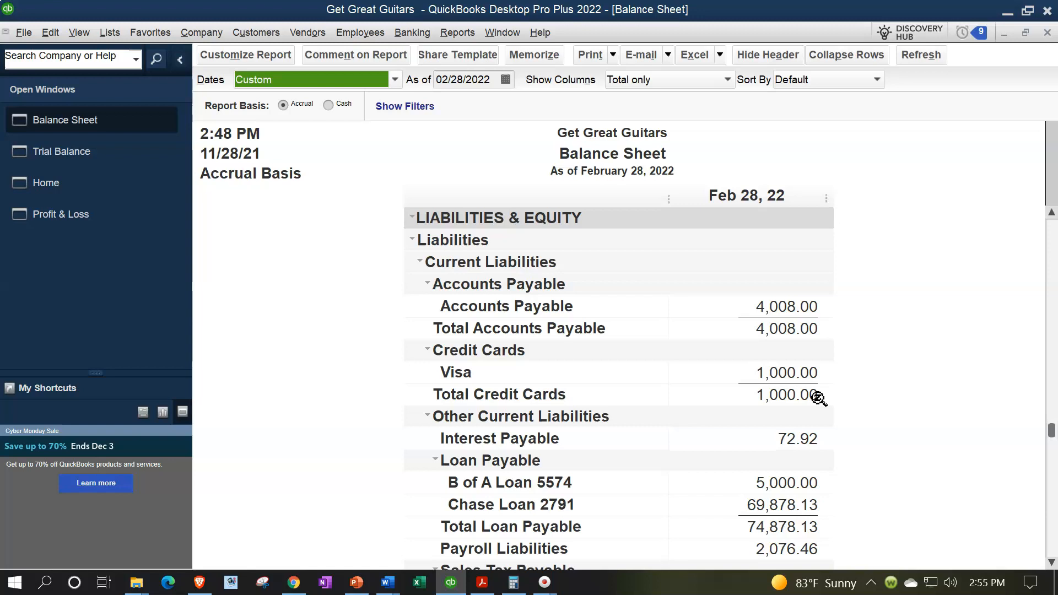
pyautogui.scroll(8, 818, 398)
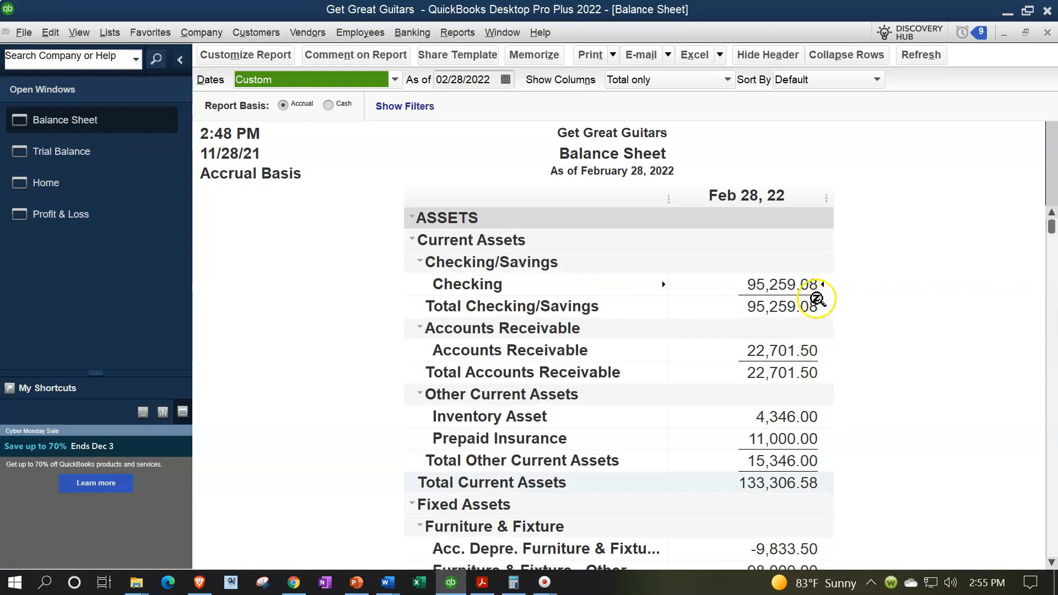
pyautogui.click(807, 346)
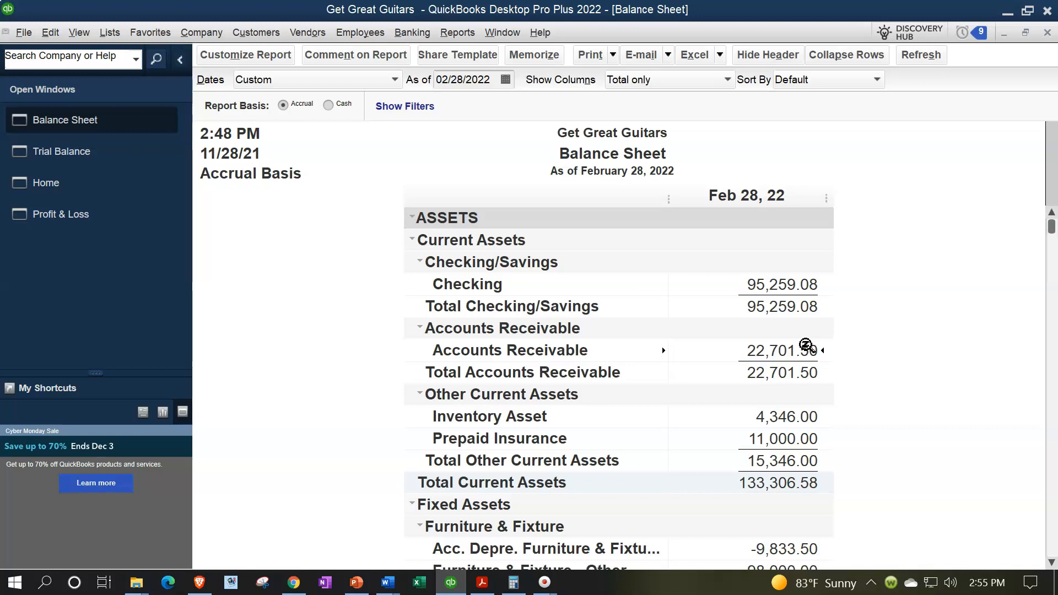
pyautogui.scroll(-8, 806, 345)
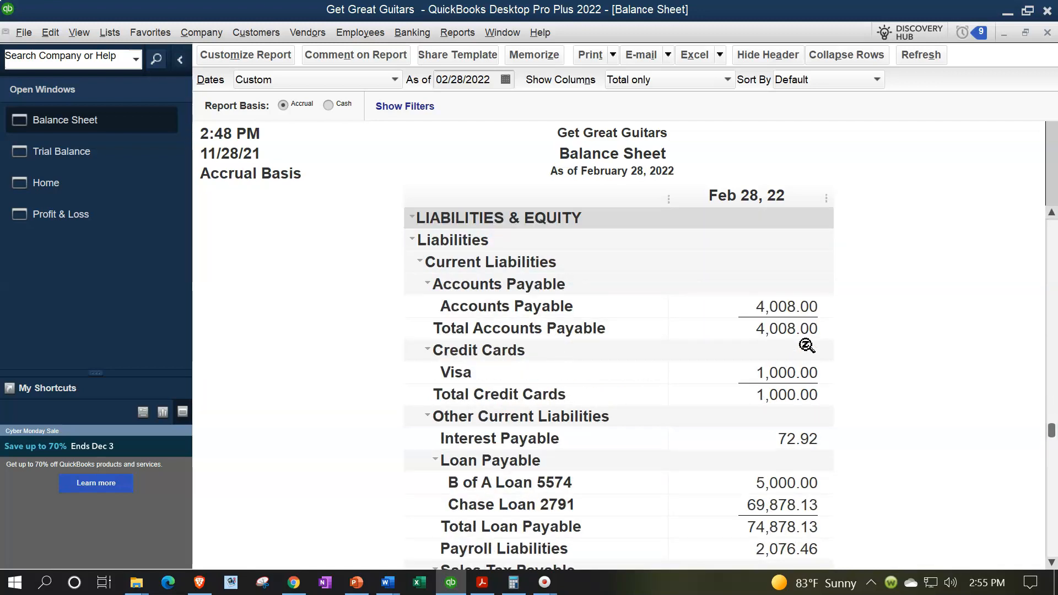
pyautogui.click(816, 387)
pyautogui.scroll(7, 815, 387)
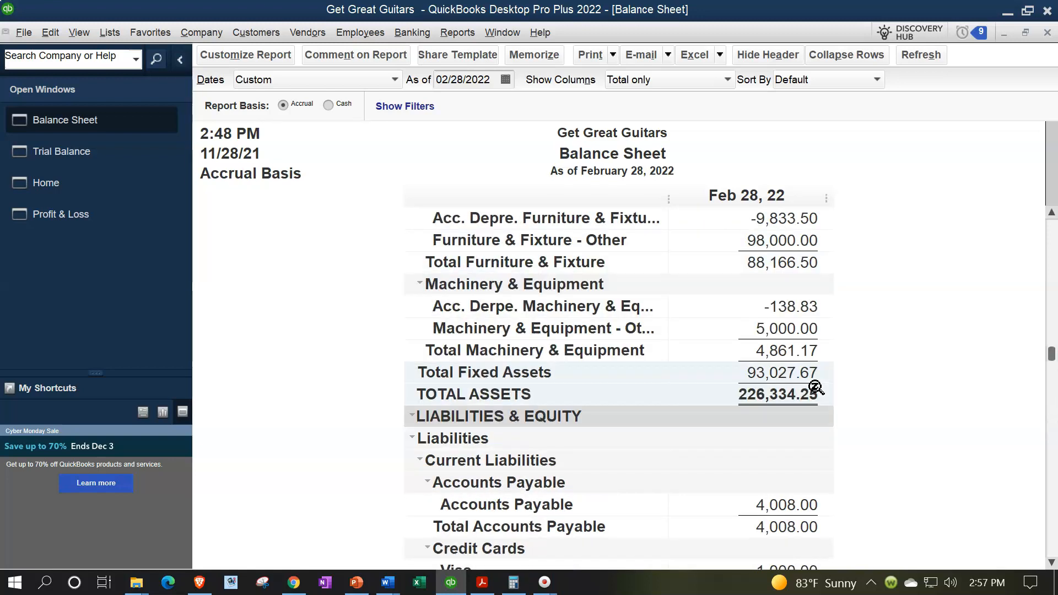
pyautogui.scroll(1, 815, 387)
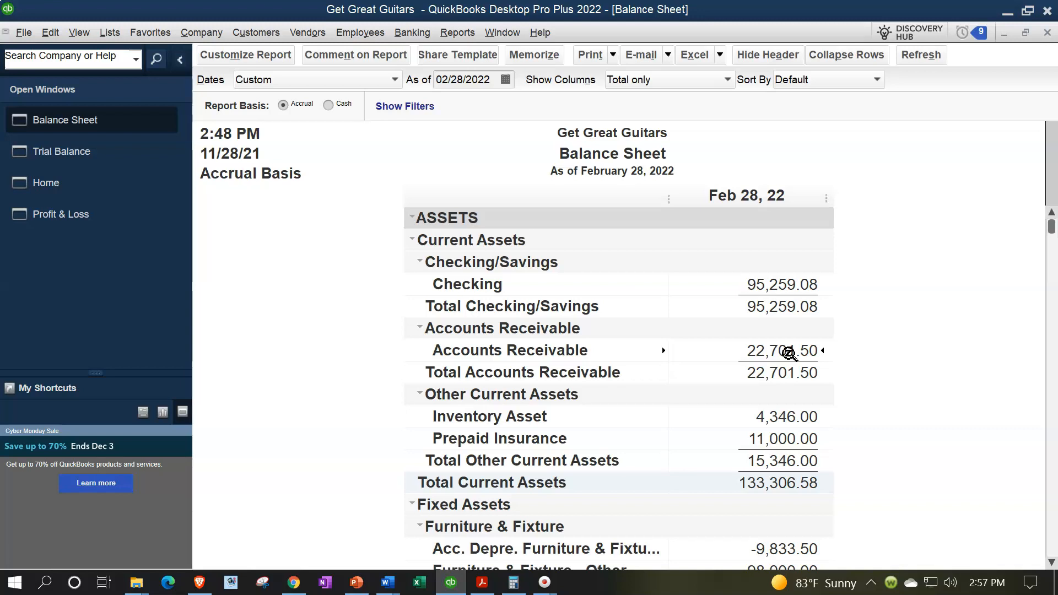
# Open the Customer Balance Detail report and set its date range from 01/01/2022 to 02/28/2022.
pyautogui.click(453, 30)
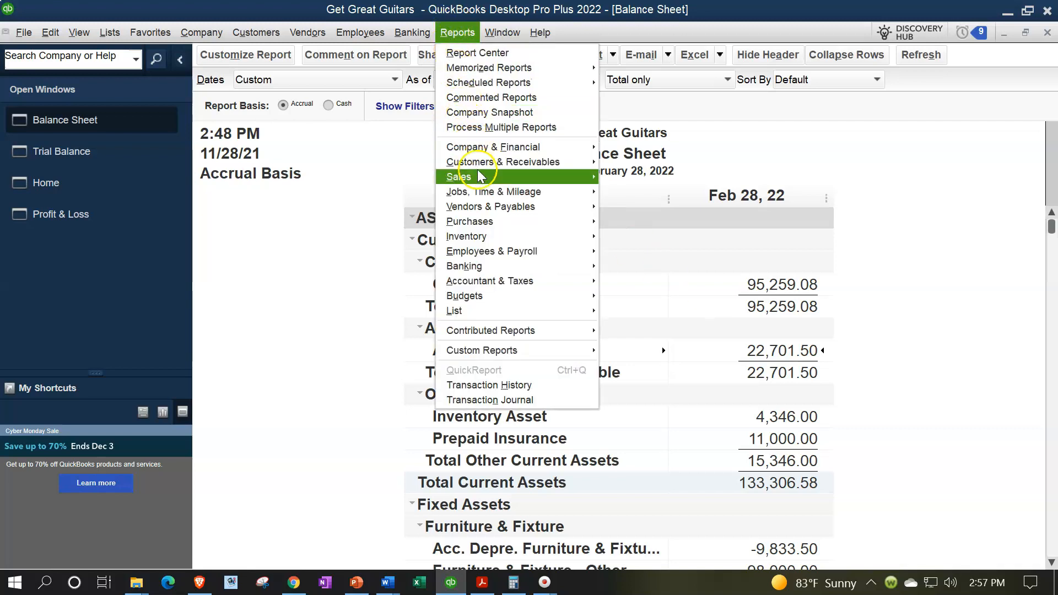
pyautogui.moveTo(482, 193)
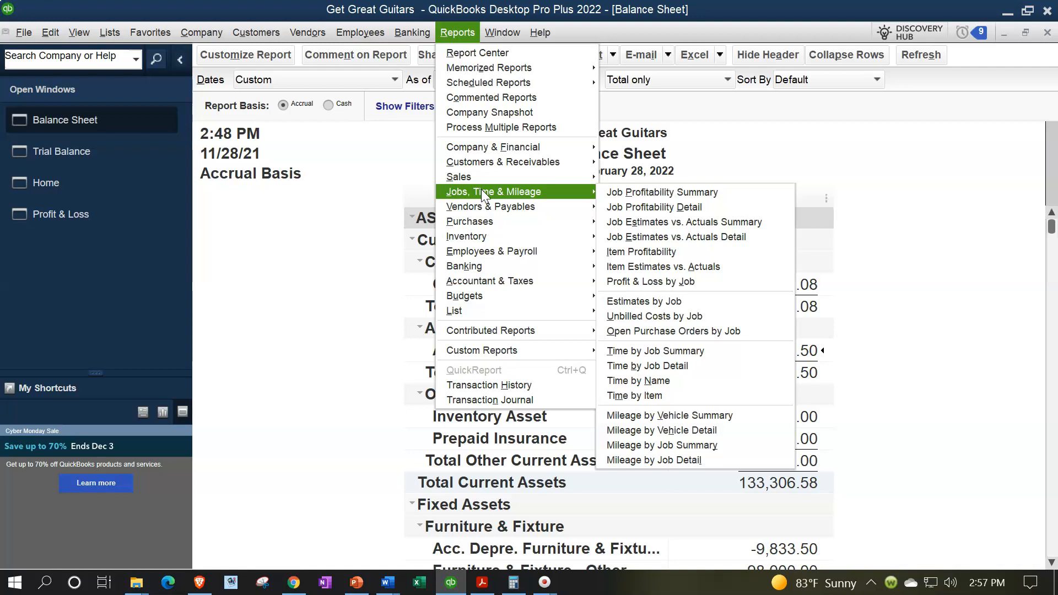
pyautogui.moveTo(573, 162)
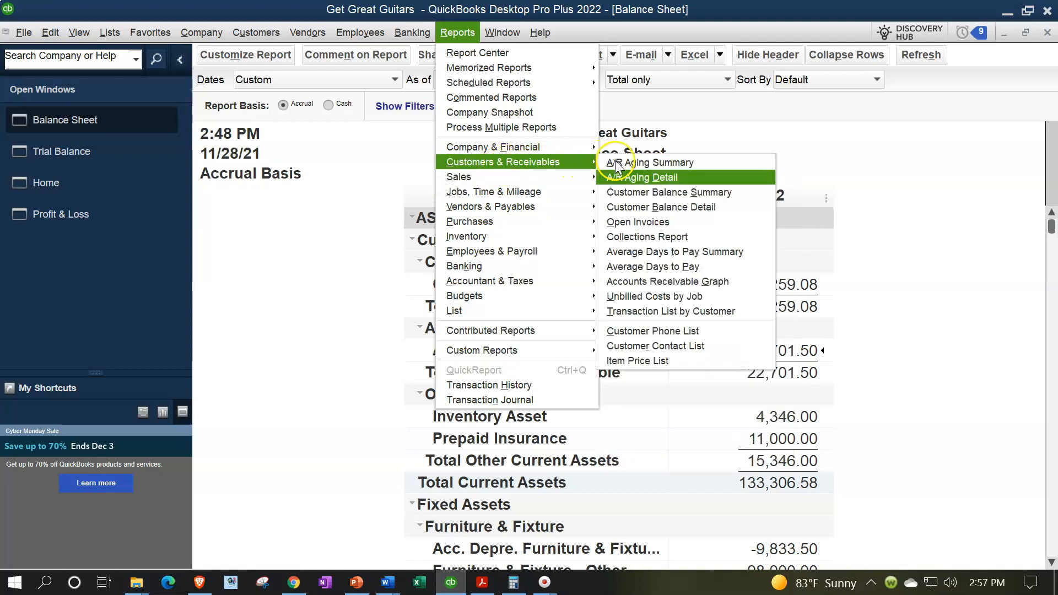
pyautogui.click(649, 208)
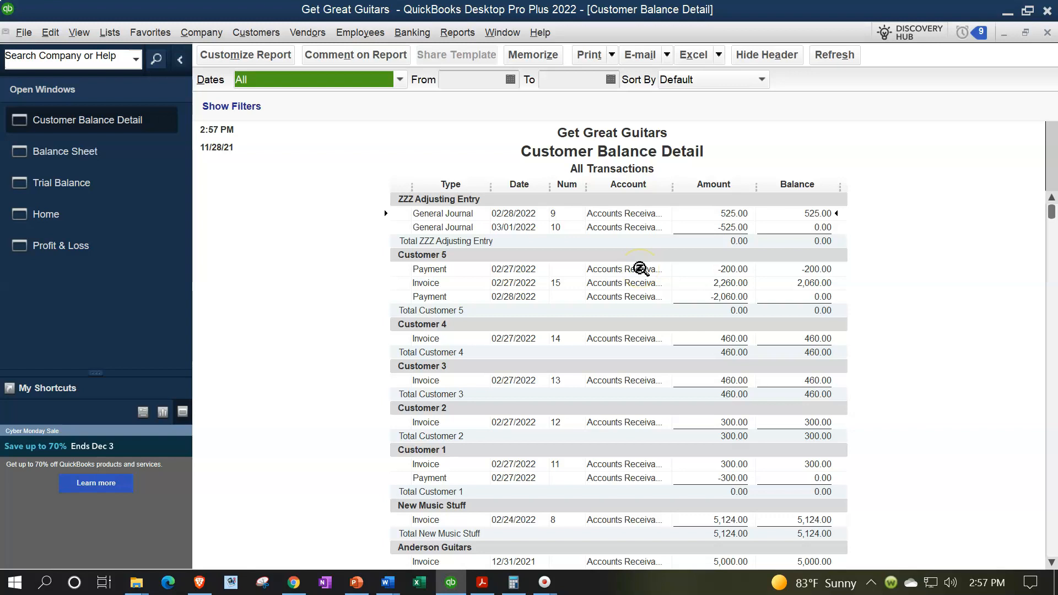
pyautogui.press('Tab')
pyautogui.write('01/01/202')
pyautogui.press('Tab')
pyautogui.write('0')
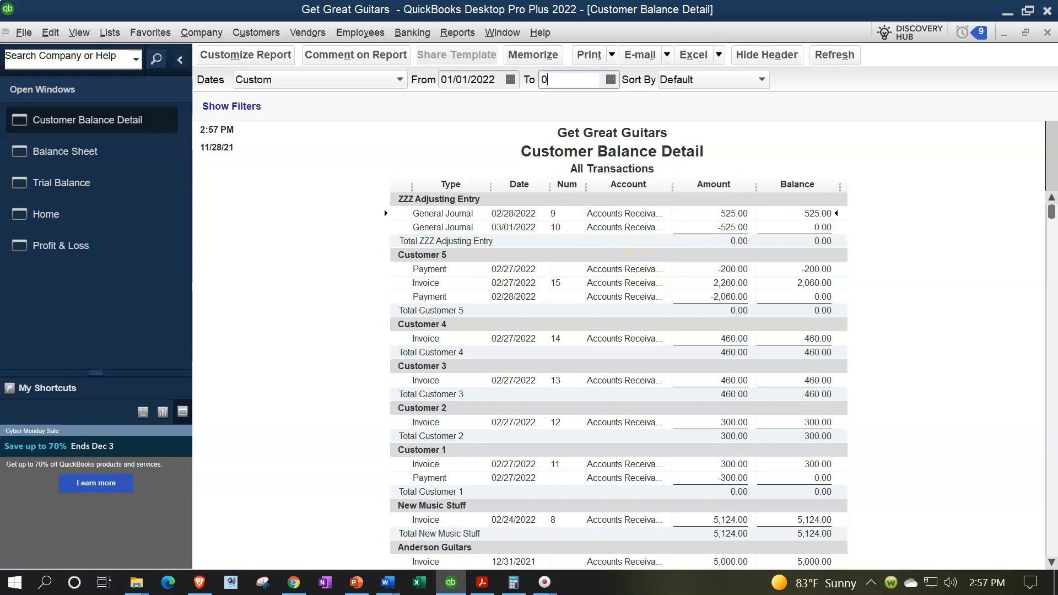
pyautogui.write('2/28/202')
pyautogui.press('Tab')
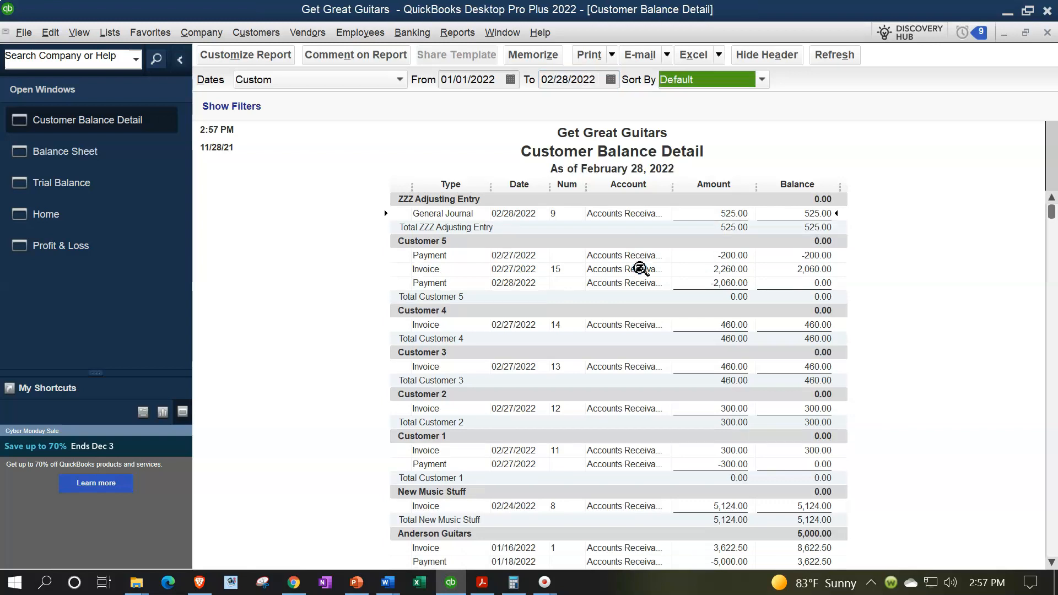
# Examine each customer's invoices, payments and running balances in the Customer Balance Detail report, looking for negative customer balances.
pyautogui.scroll(-2, 699, 329)
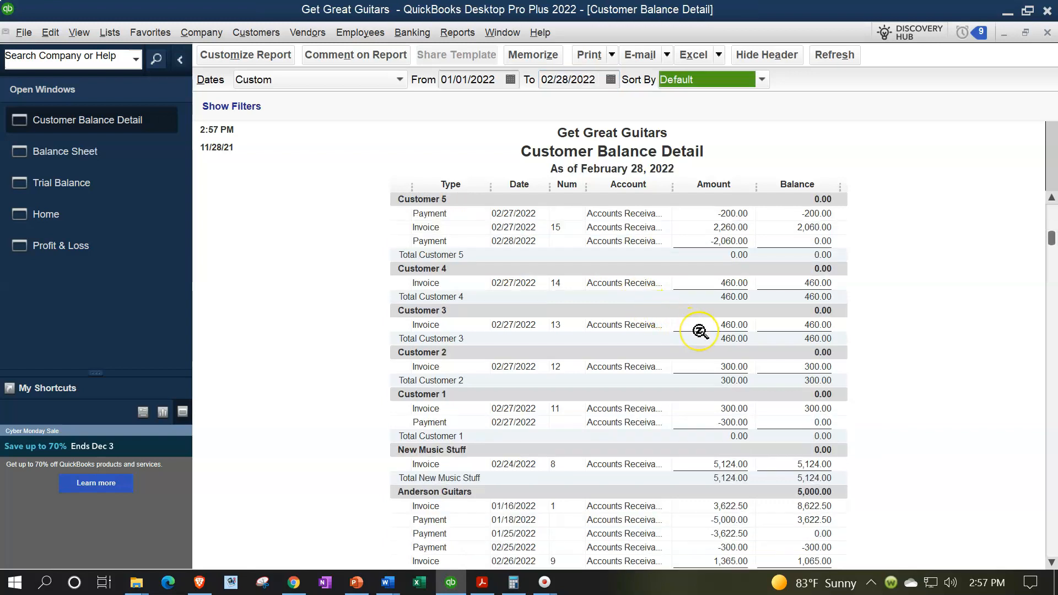
pyautogui.scroll(-4, 700, 331)
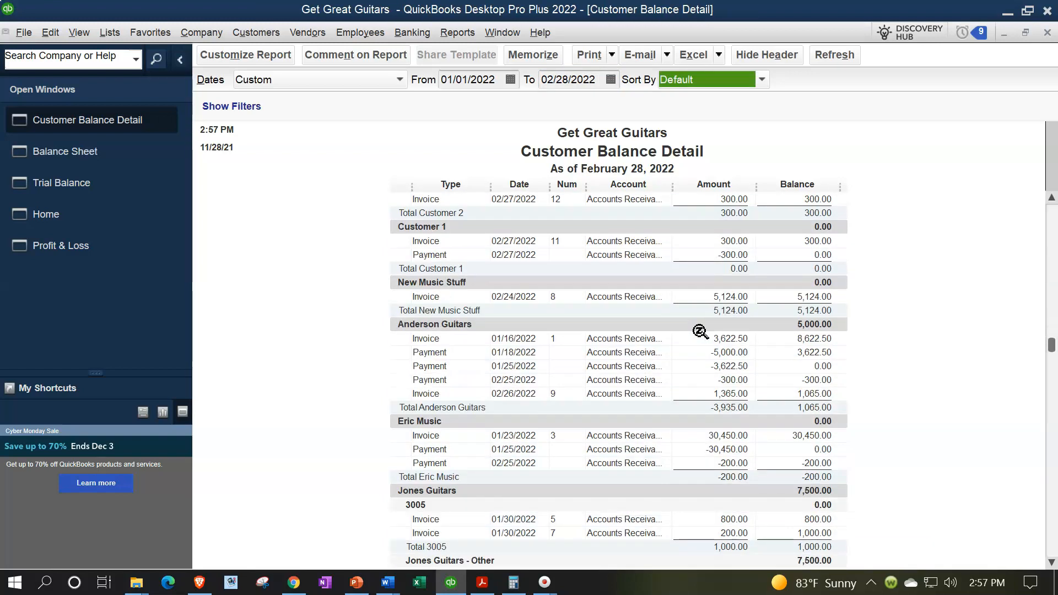
pyautogui.scroll(-1, 699, 331)
pyautogui.click(726, 379)
pyautogui.click(812, 378)
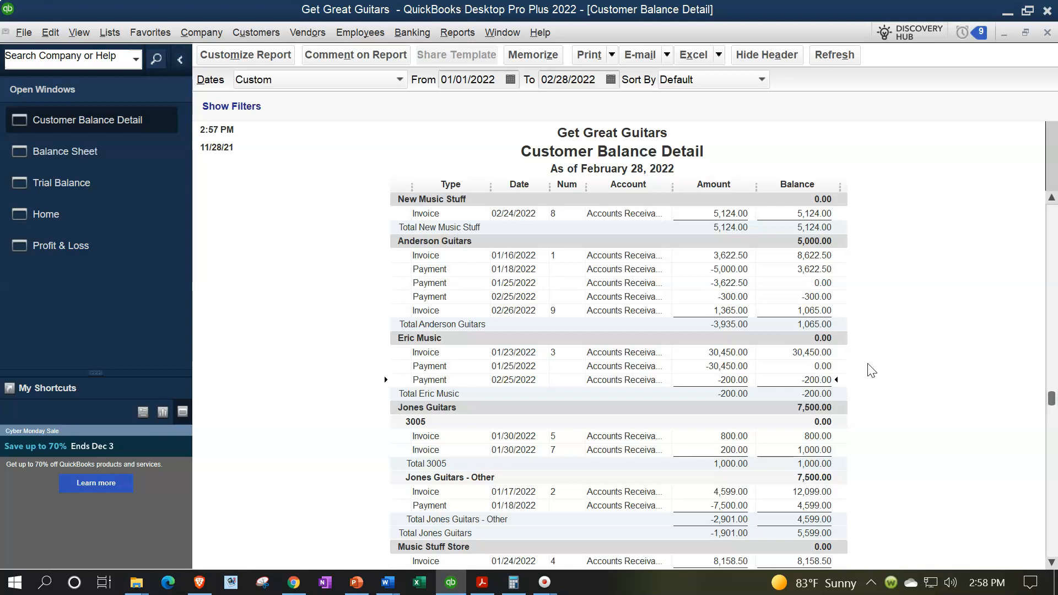
pyautogui.scroll(-2, 870, 370)
pyautogui.scroll(-1, 870, 370)
pyautogui.click(735, 478)
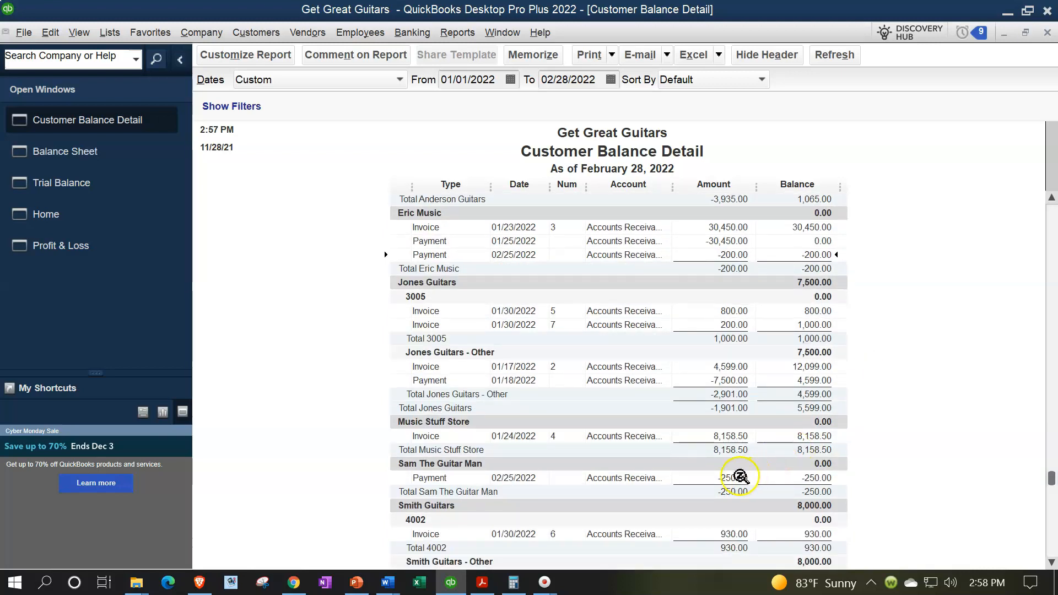
pyautogui.scroll(-2, 808, 398)
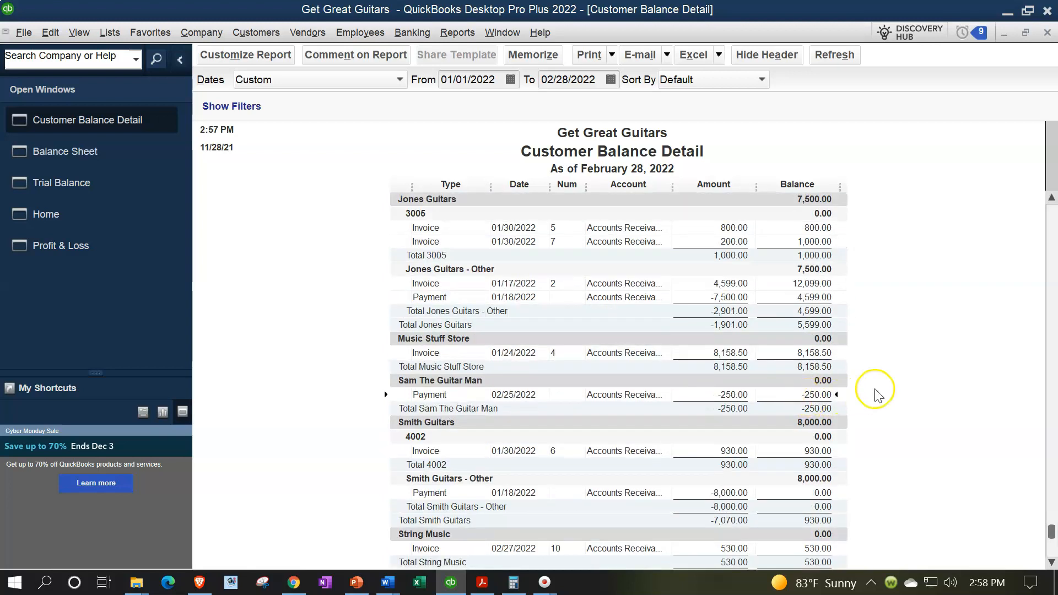
pyautogui.scroll(-1, 876, 392)
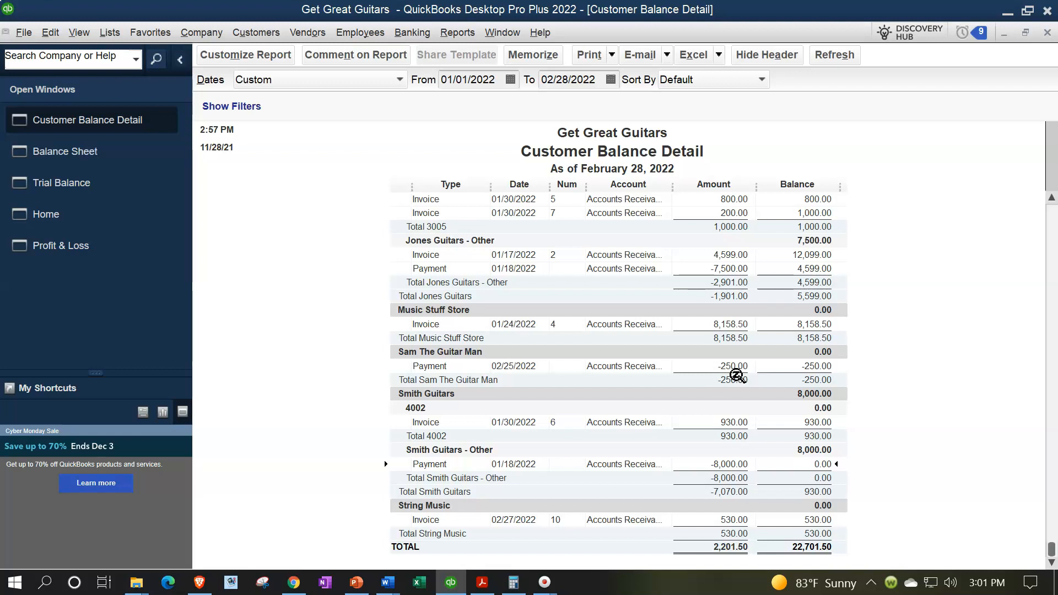
pyautogui.click(738, 366)
pyautogui.click(854, 380)
pyautogui.scroll(15, 837, 386)
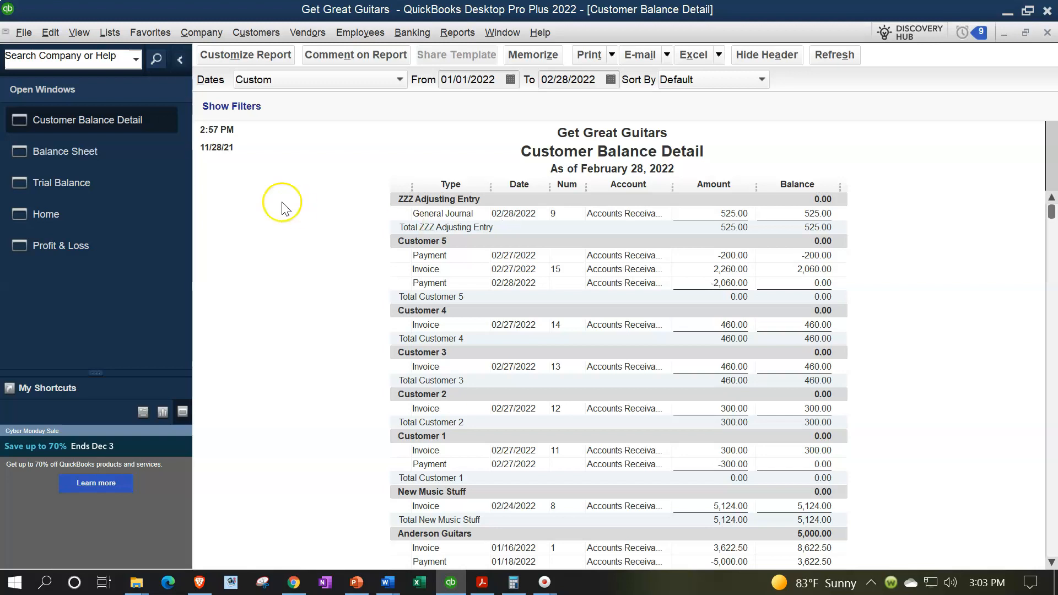
# Return to the Trial Balance and check the Accounts Receivable and Unearned Revenue balances.
pyautogui.click(92, 178)
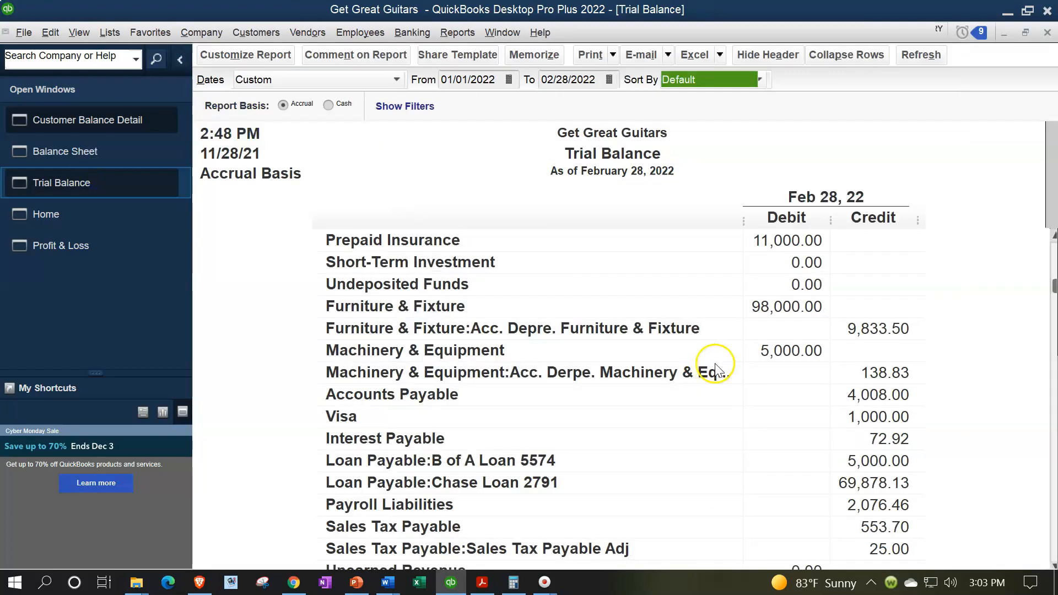
pyautogui.scroll(1, 736, 435)
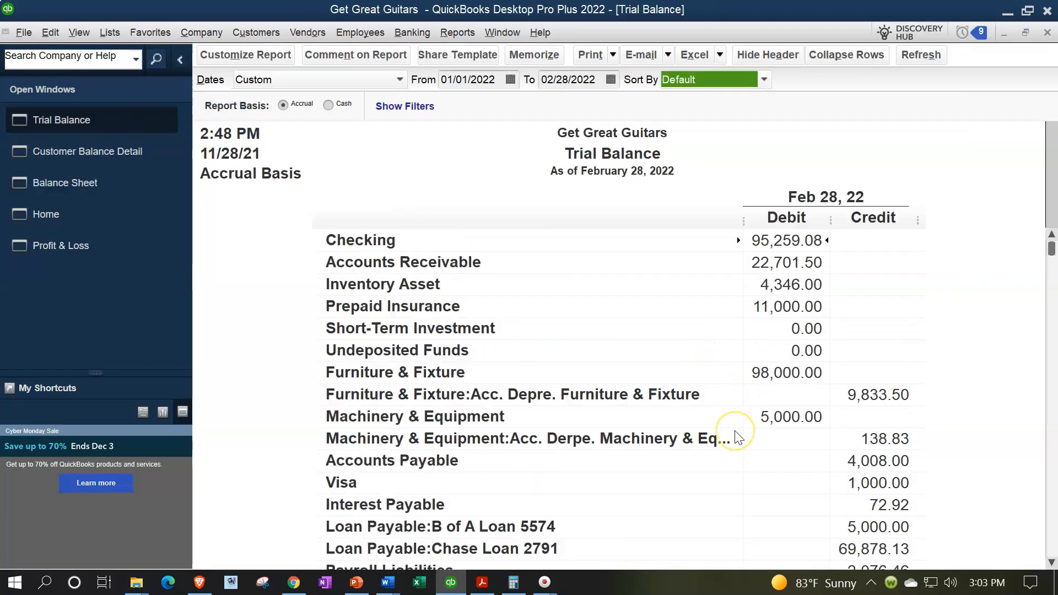
pyautogui.click(778, 259)
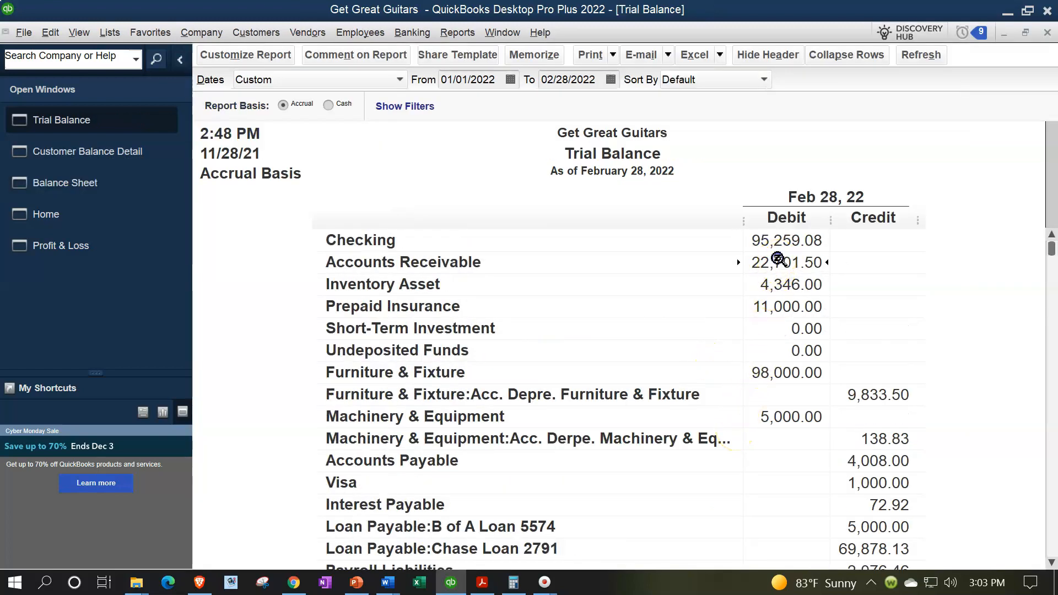
pyautogui.scroll(-2, 758, 352)
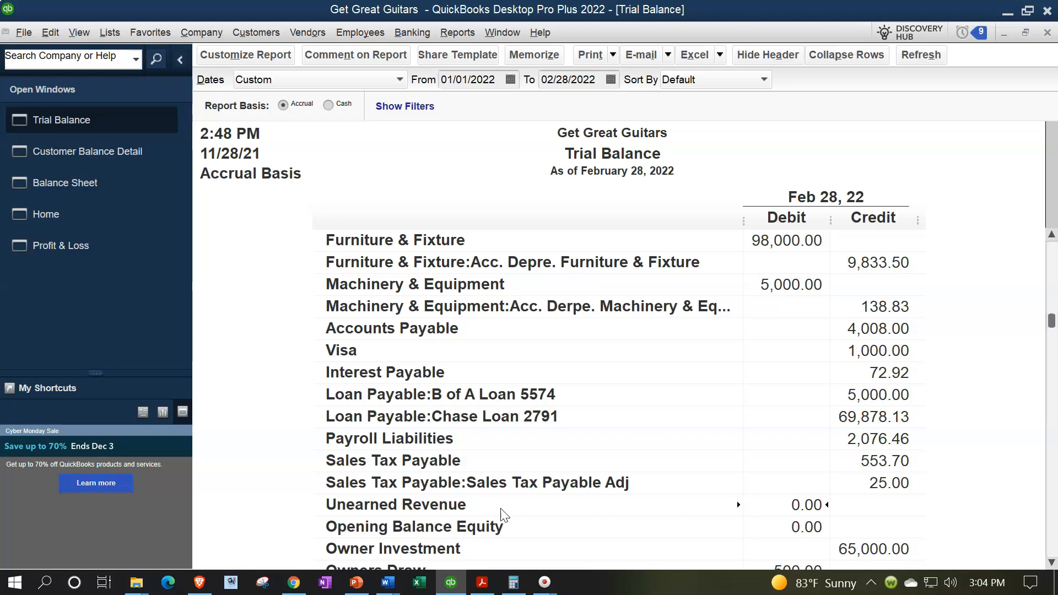
# Add up the negative customer balances from Customer Balance Detail in Calculator as 200 + 250.
pyautogui.click(110, 152)
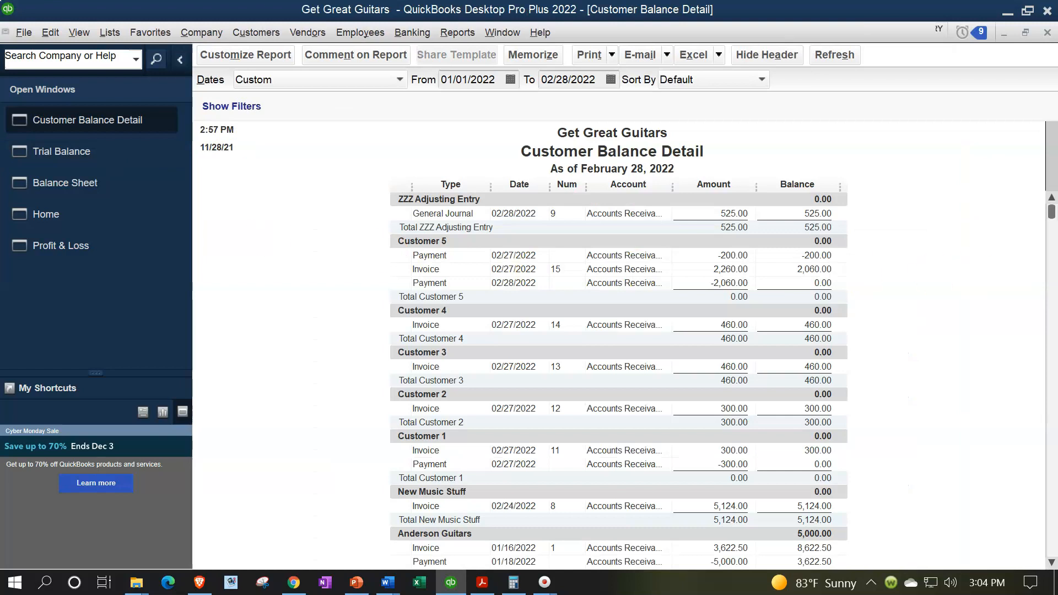
pyautogui.moveTo(1057, 212); pyautogui.dragTo(953, 165)
pyautogui.scroll(-7, 732, 415)
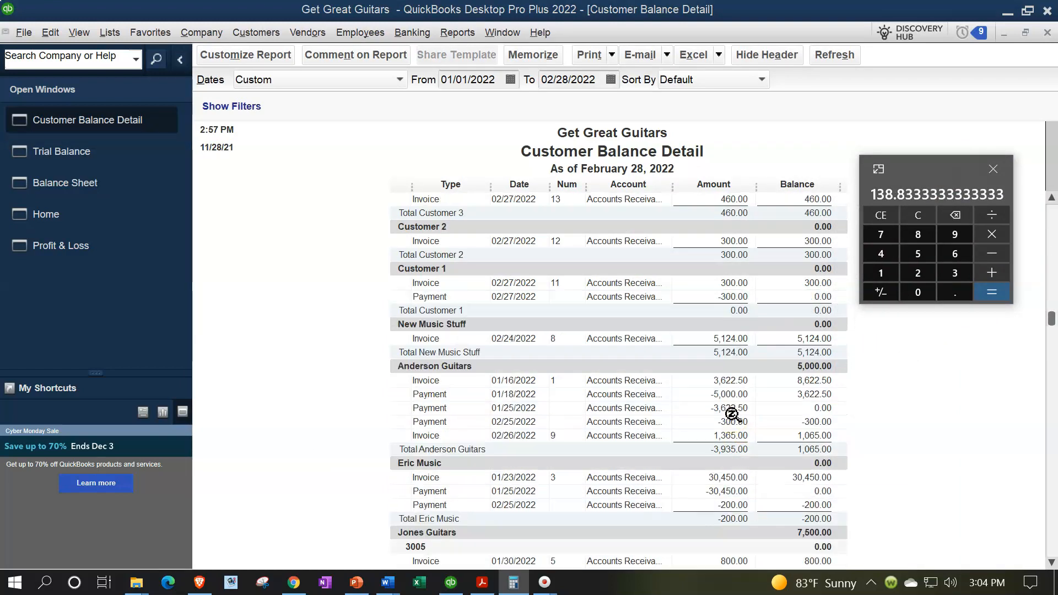
pyautogui.click(934, 216)
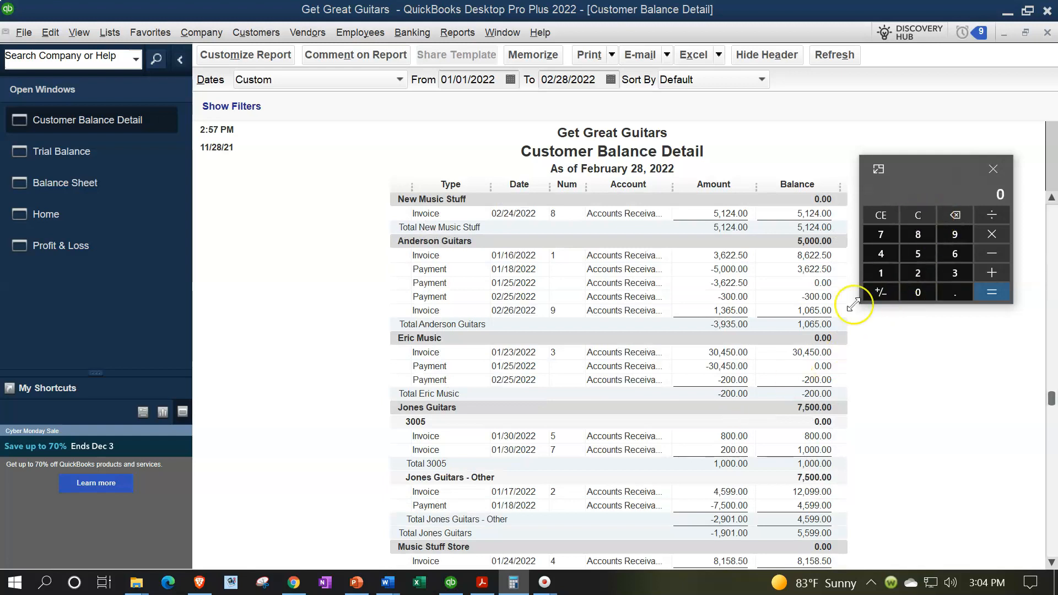
pyautogui.write('200')
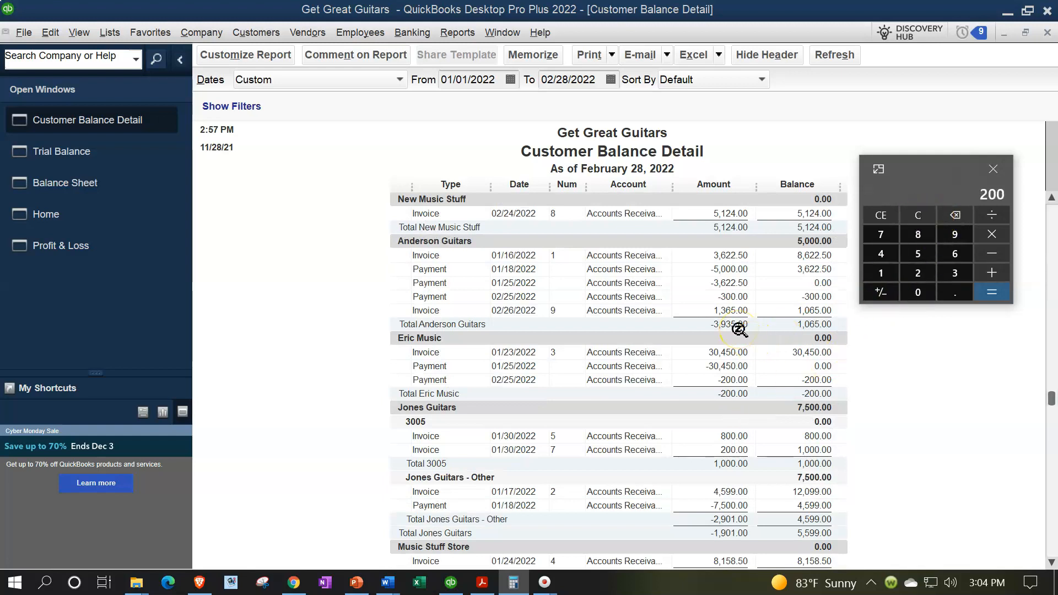
pyautogui.scroll(-2, 739, 330)
pyautogui.scroll(-2, 737, 333)
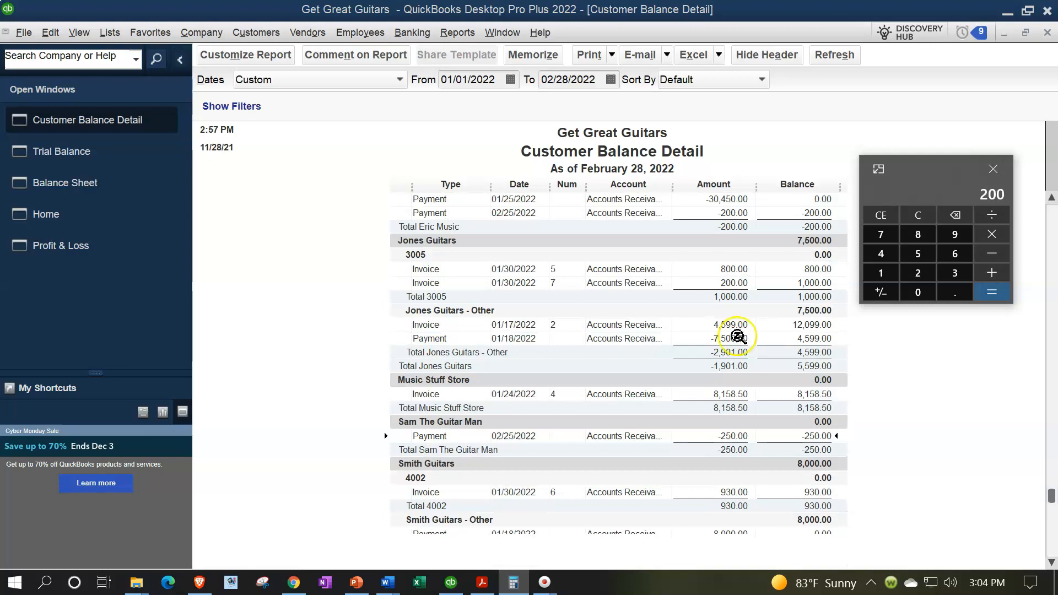
pyautogui.write('+250')
pyautogui.press('Return')
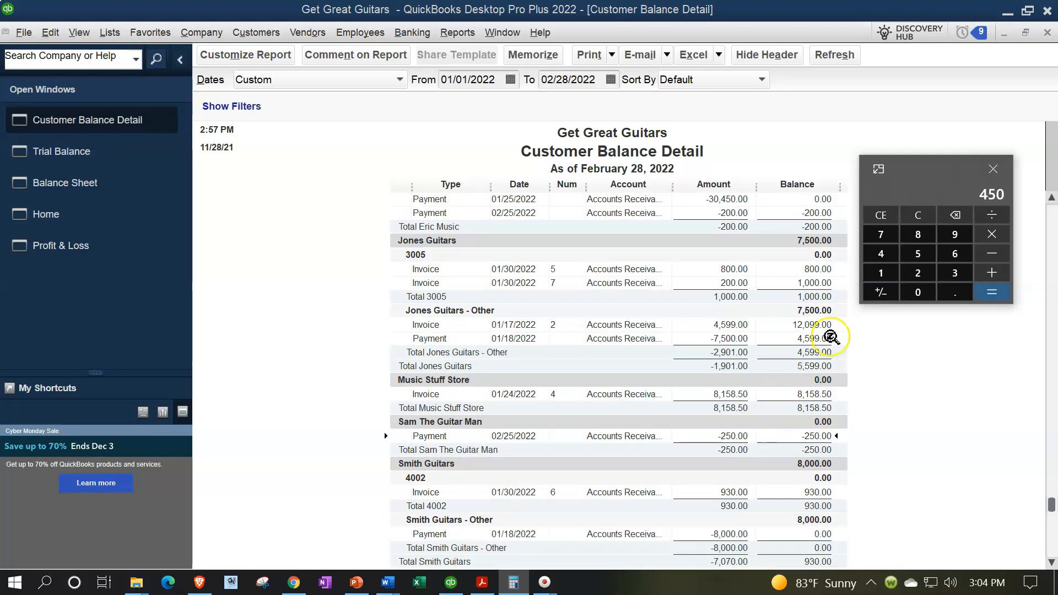
pyautogui.click(992, 168)
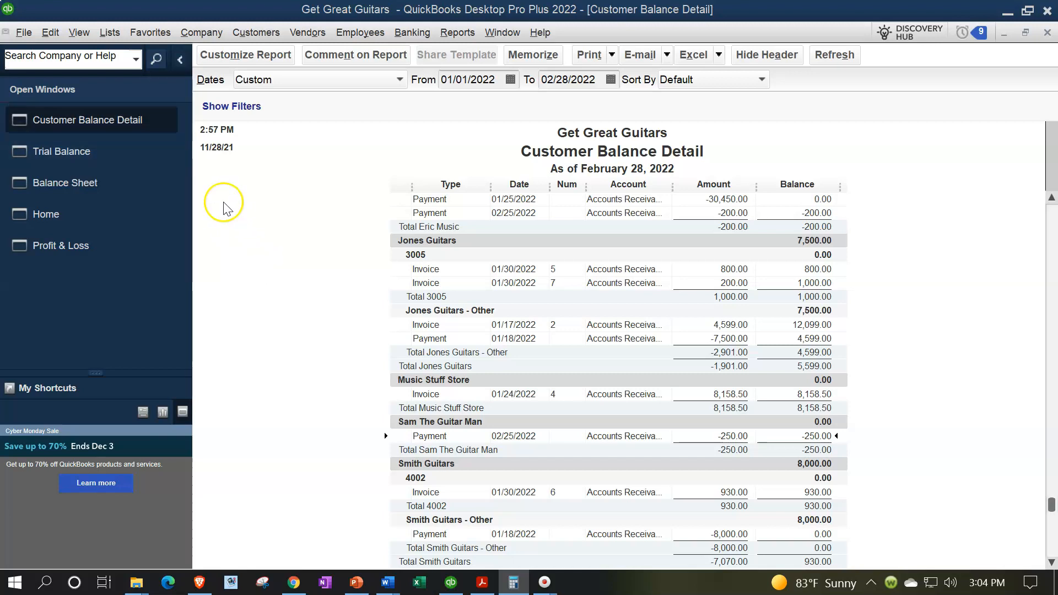
# Open the Unearned Revenue register from the Chart of Accounts and collapse the Open Windows list to widen it.
pyautogui.click(111, 35)
pyautogui.click(141, 53)
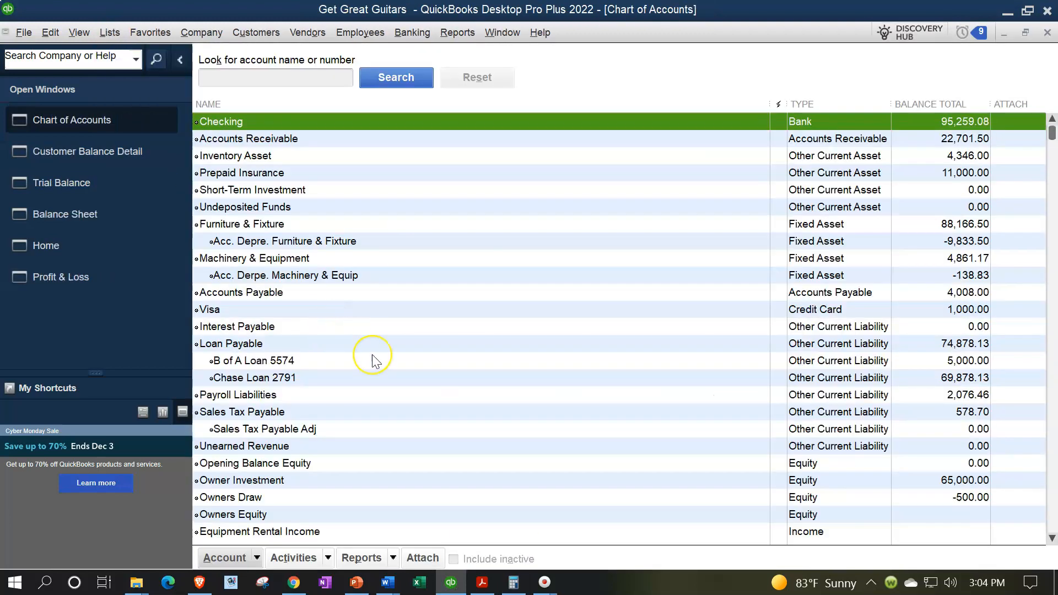
pyautogui.scroll(-1, 371, 331)
pyautogui.click(290, 402)
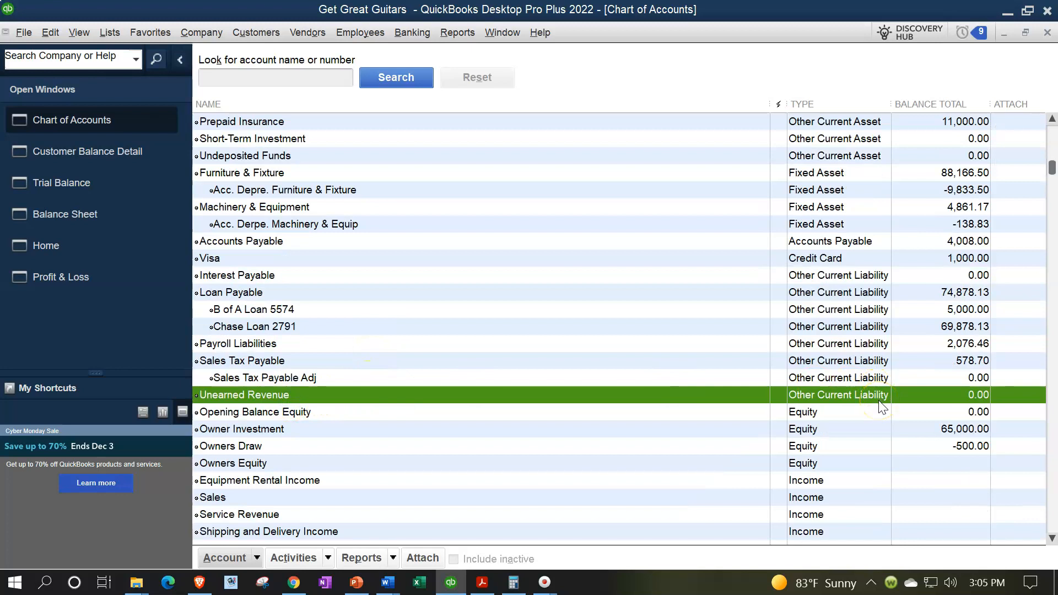
pyautogui.doubleClick(378, 394)
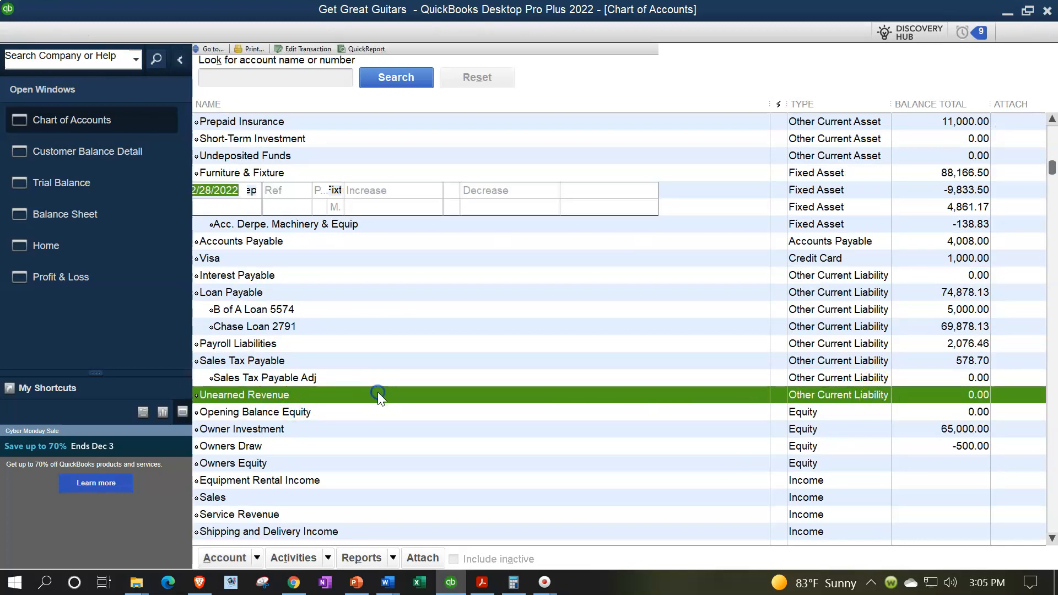
pyautogui.click(180, 60)
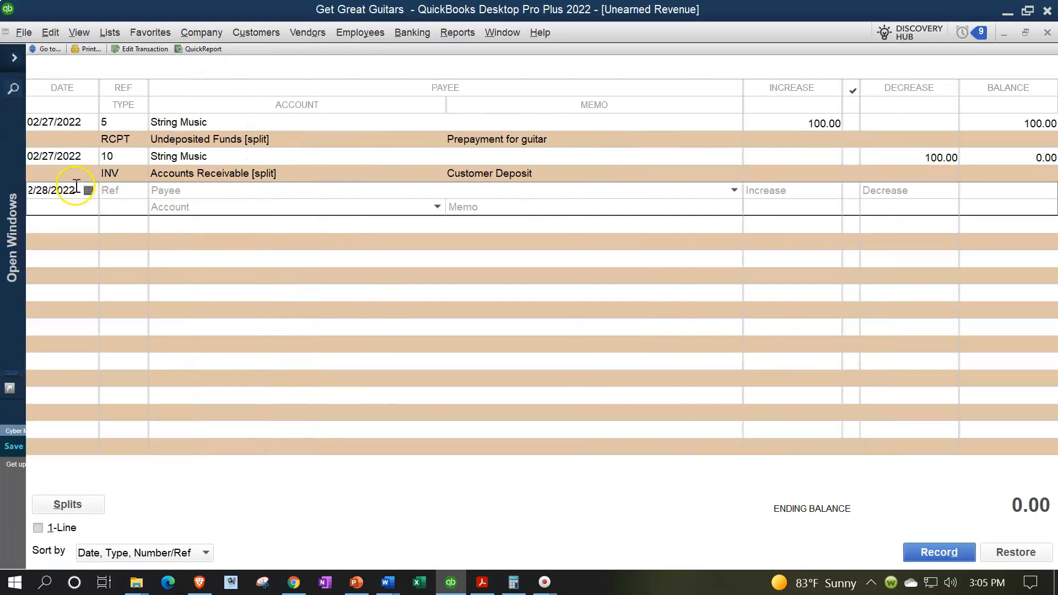
# Begin a new Unearned Revenue register entry dated 02/28/2022 with an increase of 450.
pyautogui.press('Tab')
pyautogui.press('Tab')
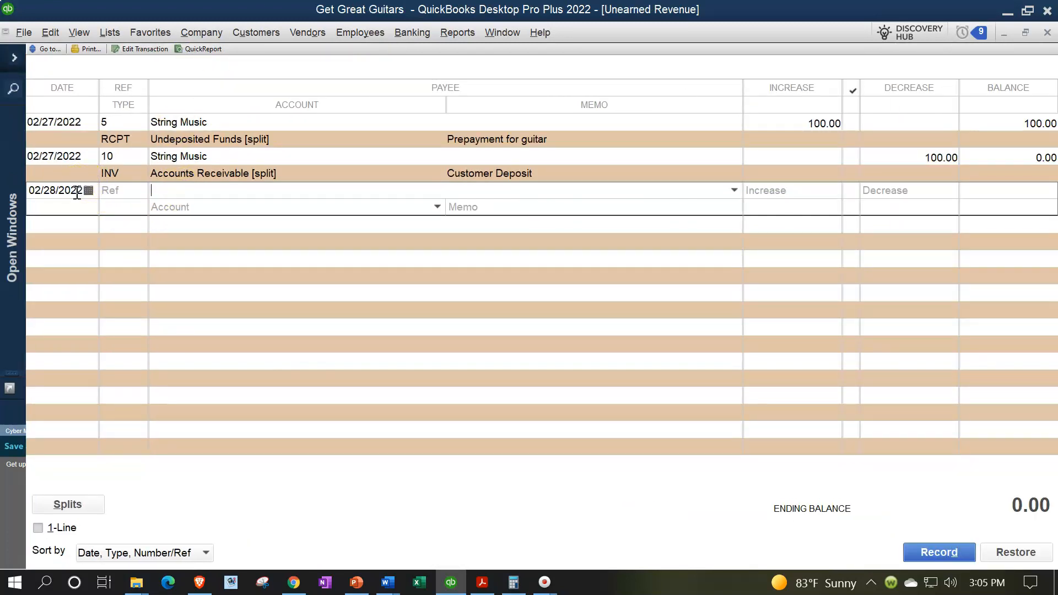
pyautogui.press('Tab')
pyautogui.write('450')
pyautogui.press('Tab')
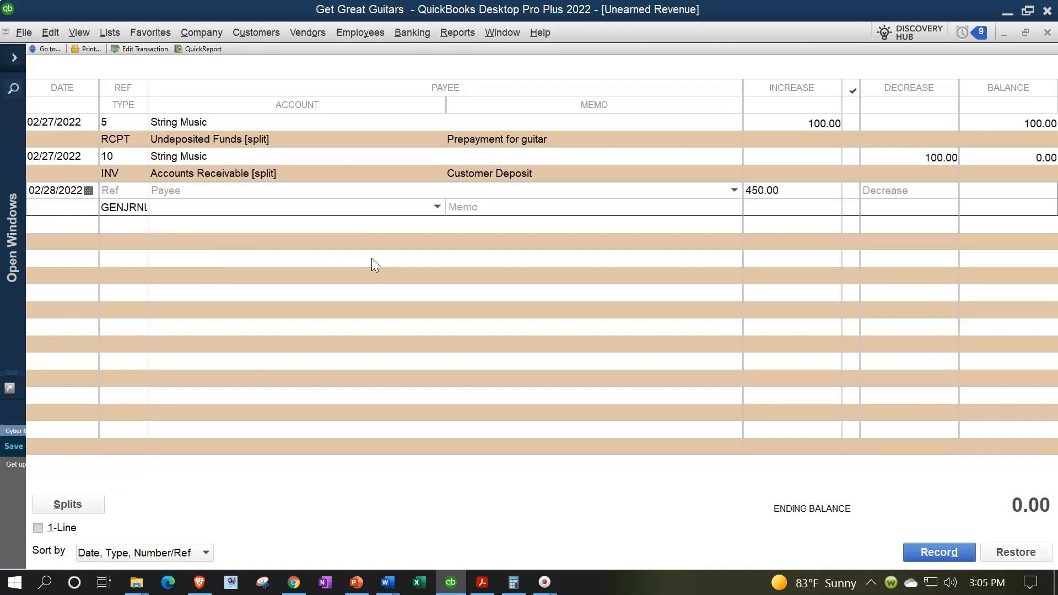
# Assign the new register entry to Accounts Receivable and give it the memo "Adjusting entry".
pyautogui.write('A')
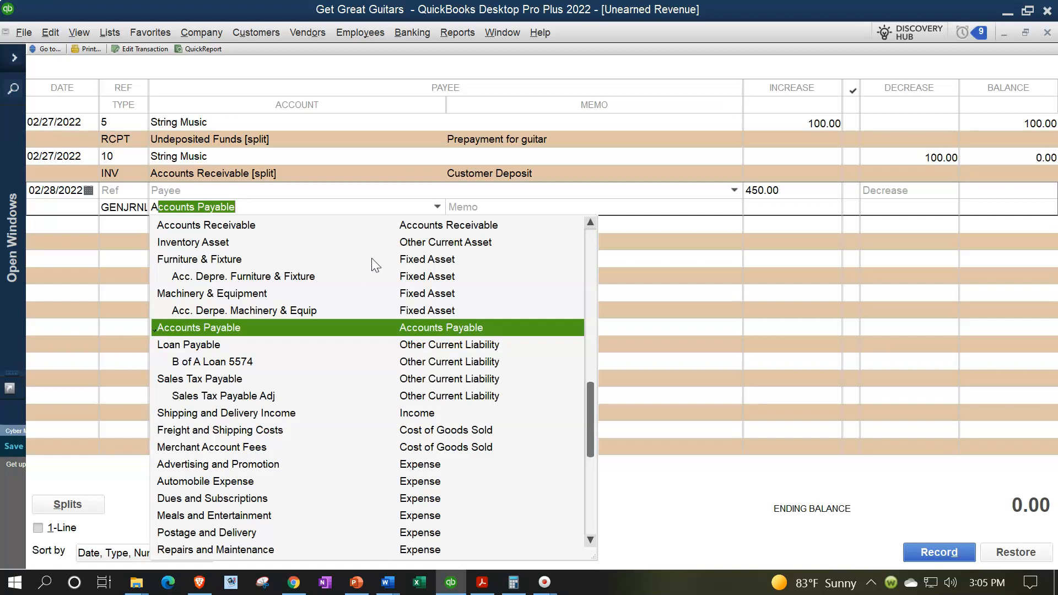
pyautogui.write('cc')
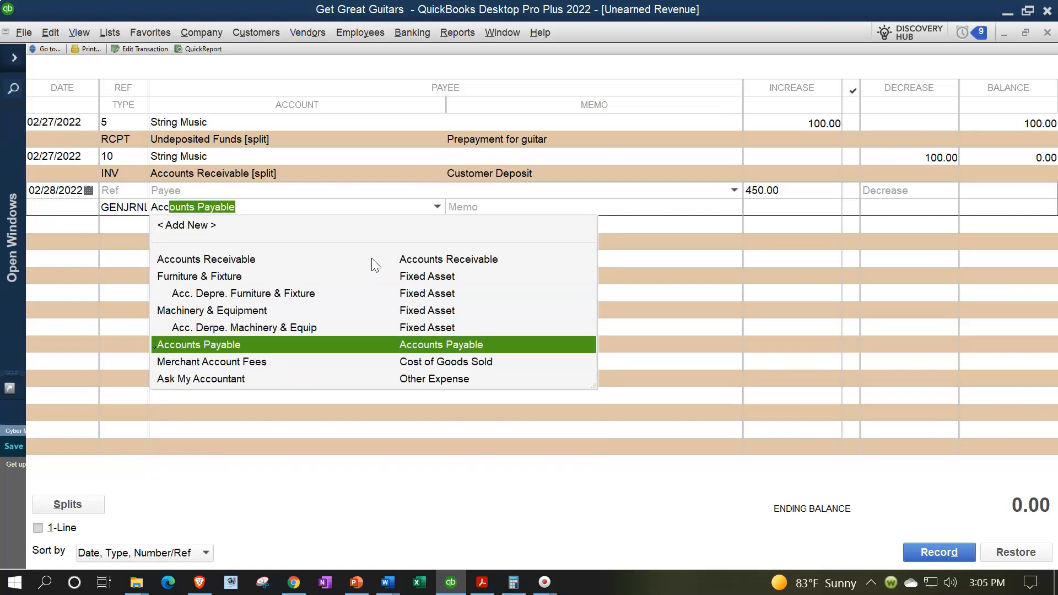
pyautogui.press('Up')
pyautogui.press('Up')
pyautogui.press('Up')
pyautogui.press('Up')
pyautogui.press('Up')
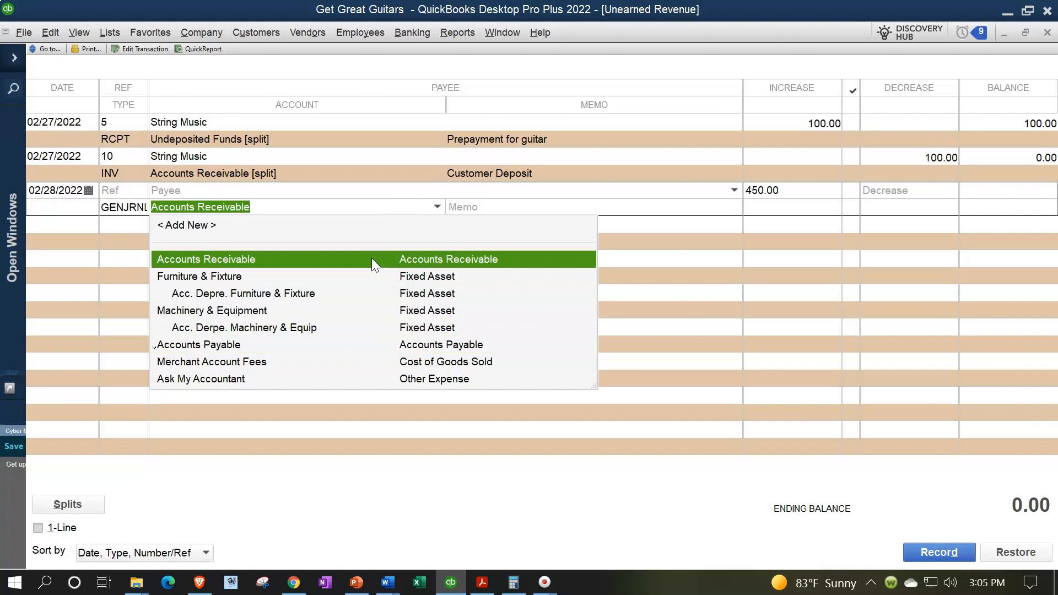
pyautogui.press('Tab')
pyautogui.write('Adjusti')
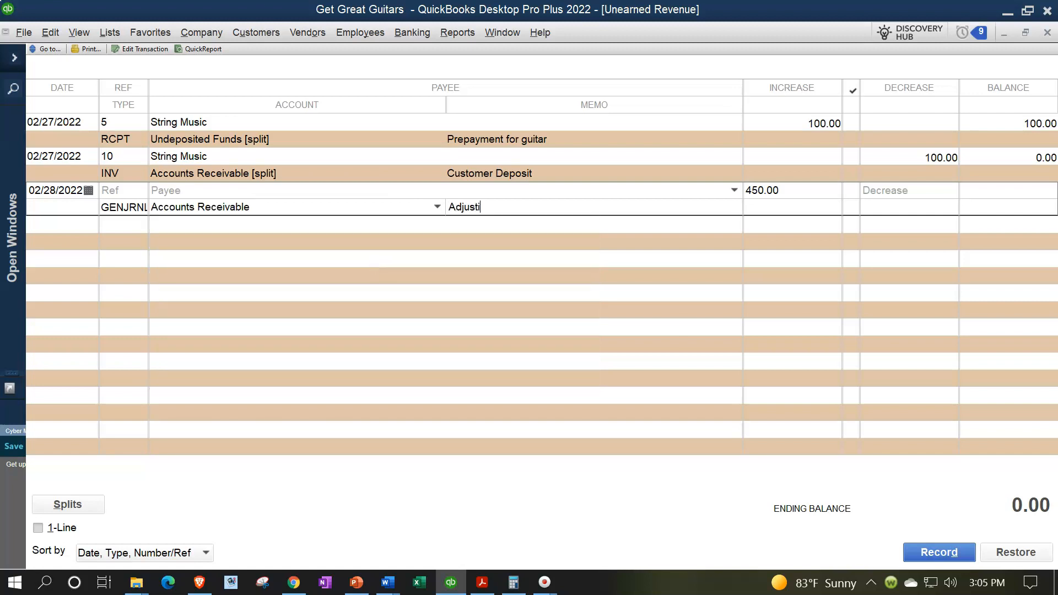
pyautogui.write('ng entry')
# Open the splits of the 450.00 entry and set both the split line's memo and the entry's memo to "Adj entry".
pyautogui.click(73, 504)
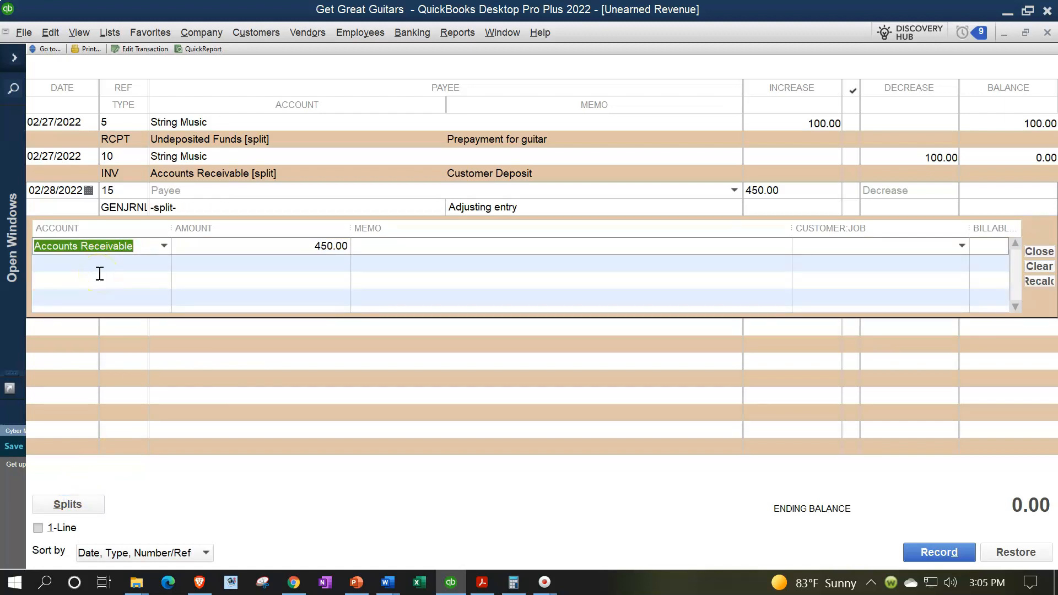
pyautogui.press('Tab')
pyautogui.press('Tab')
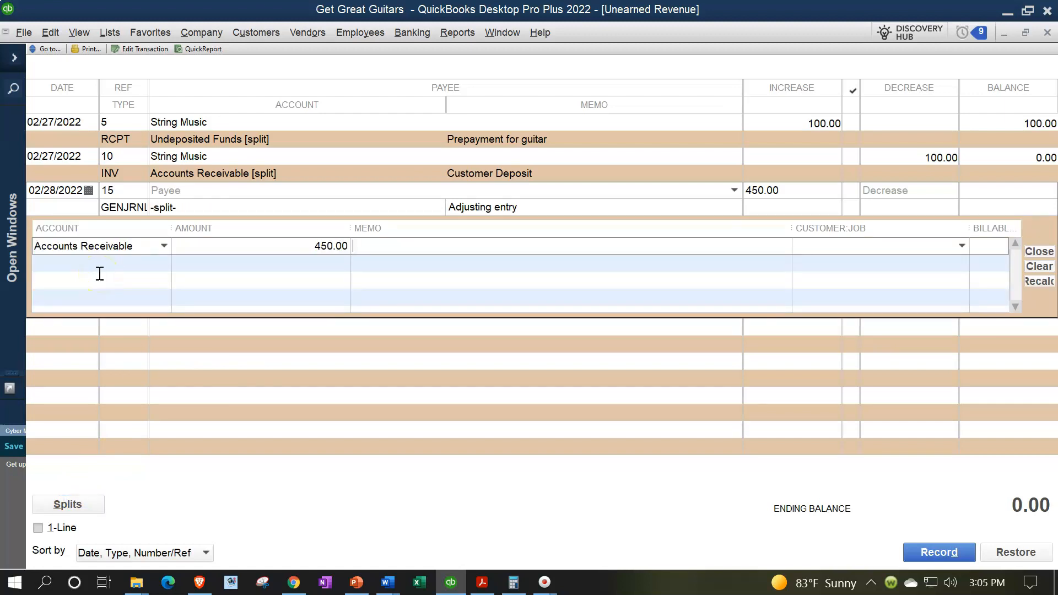
pyautogui.write('Adj entry')
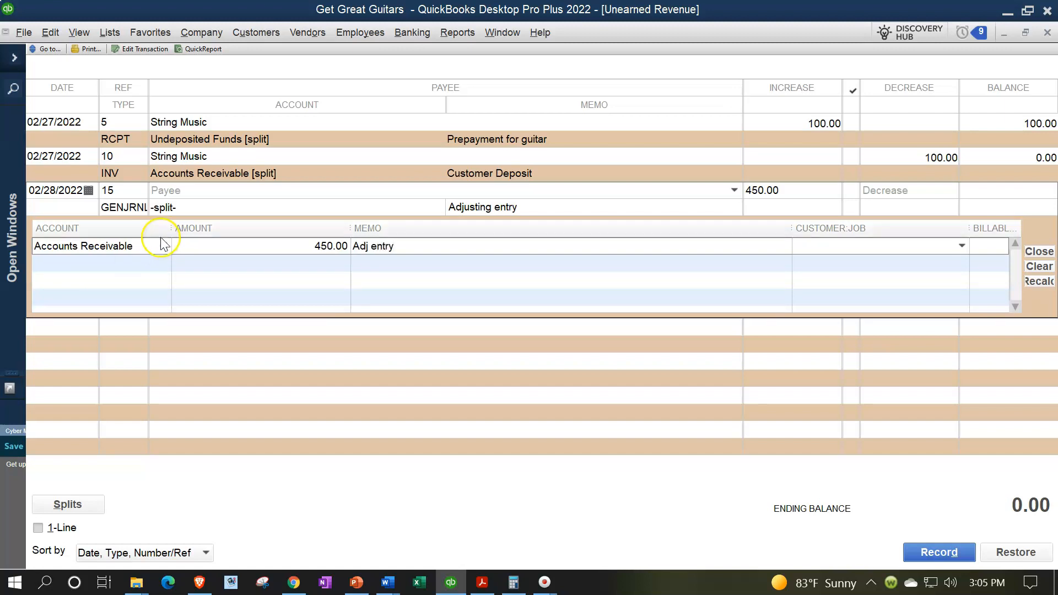
pyautogui.click(492, 205)
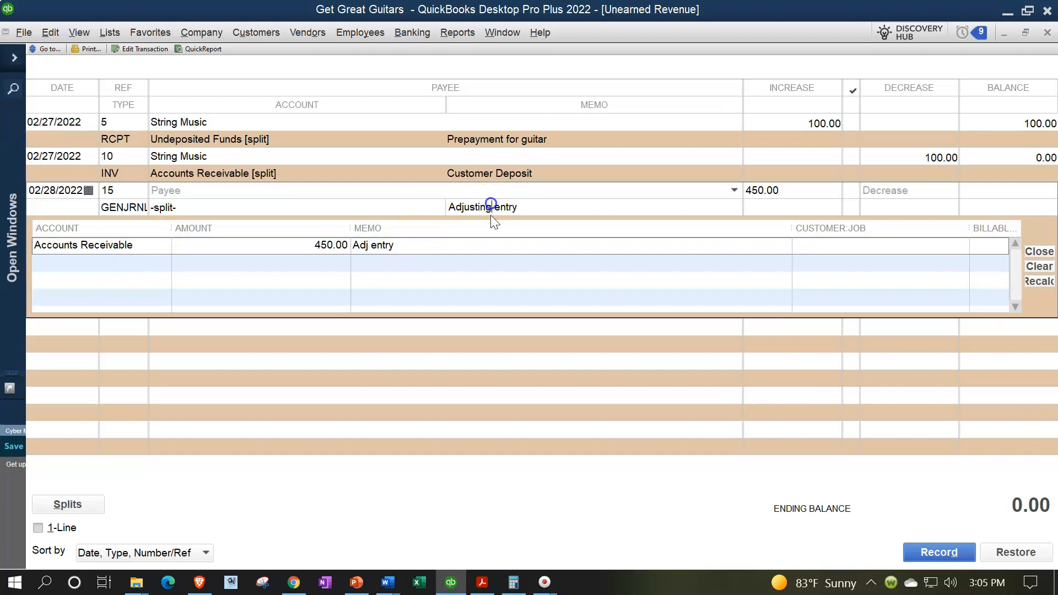
pyautogui.press('BackSpace')
pyautogui.press('BackSpace')
pyautogui.press('BackSpace')
pyautogui.press('BackSpace')
pyautogui.press('BackSpace')
pyautogui.press('BackSpace')
pyautogui.click(488, 242)
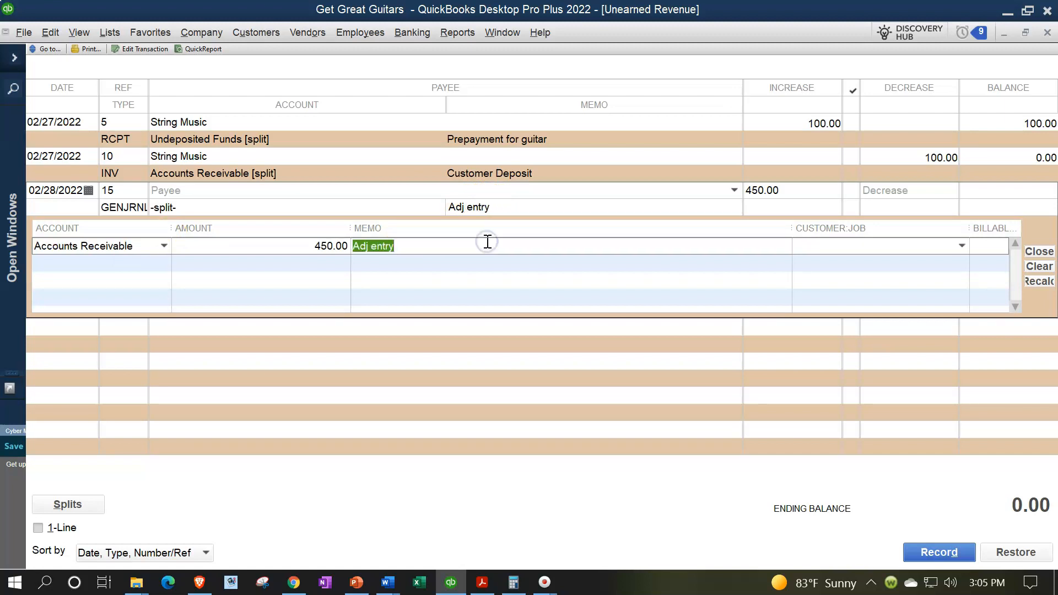
pyautogui.click(488, 243)
# Assign the Accounts Receivable split line to customer "ZZZ Adjusting Entry" and record the entry.
pyautogui.click(914, 245)
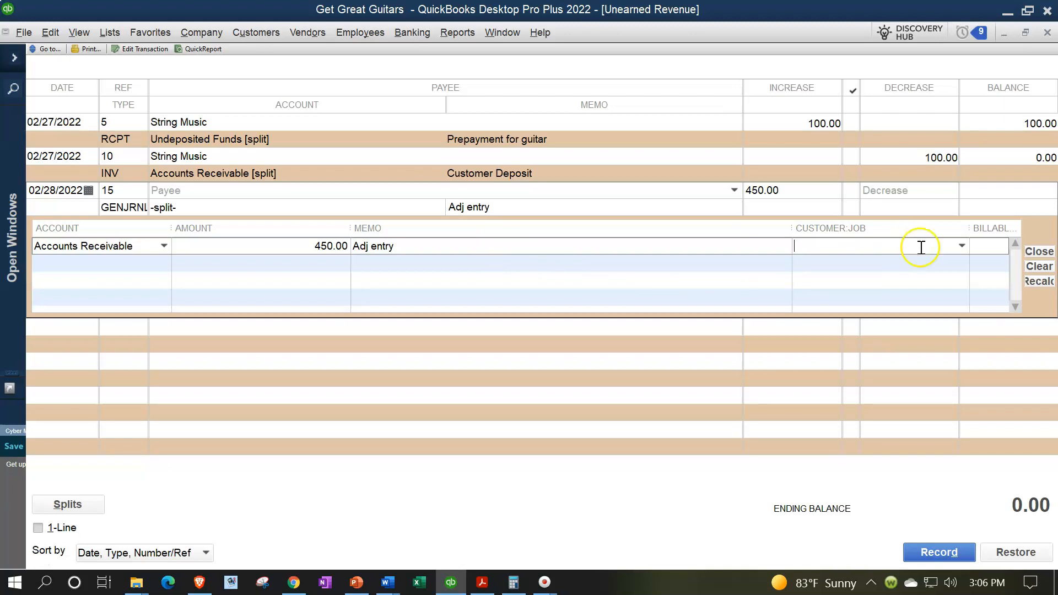
pyautogui.click(962, 246)
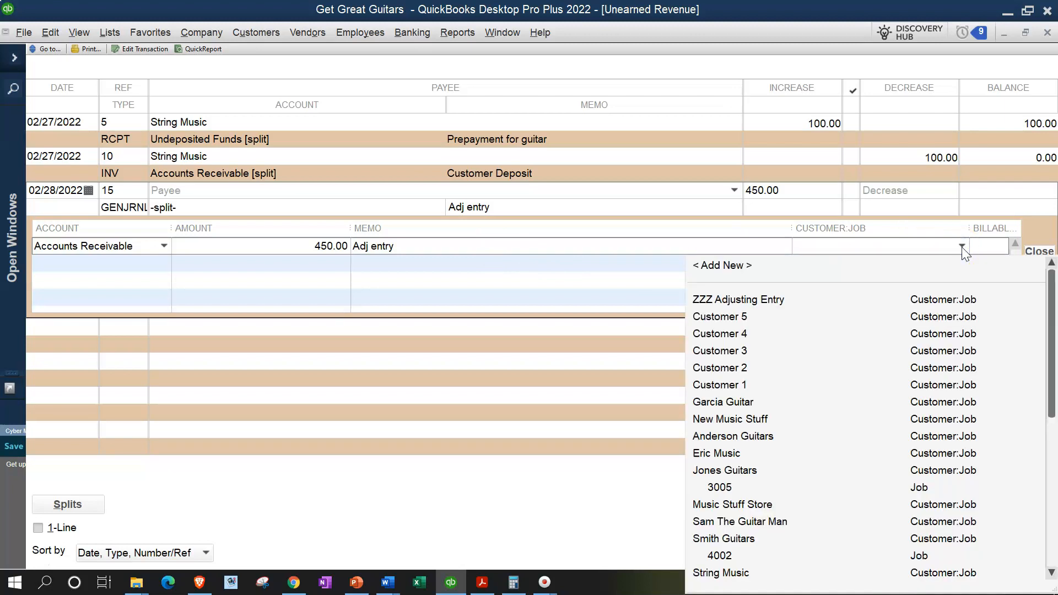
pyautogui.click(945, 310)
pyautogui.click(761, 307)
pyautogui.click(759, 306)
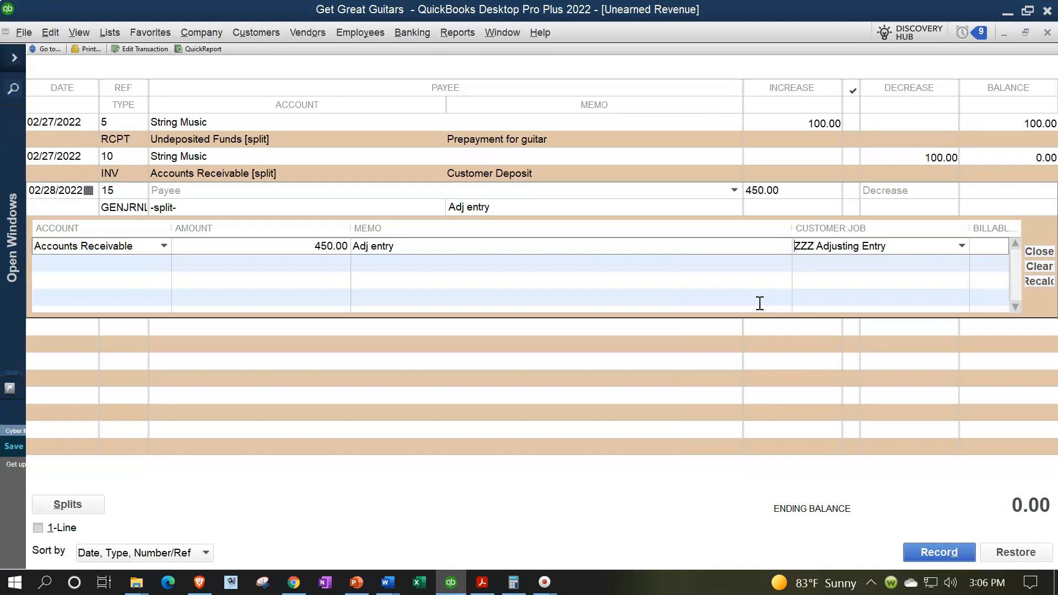
pyautogui.click(937, 552)
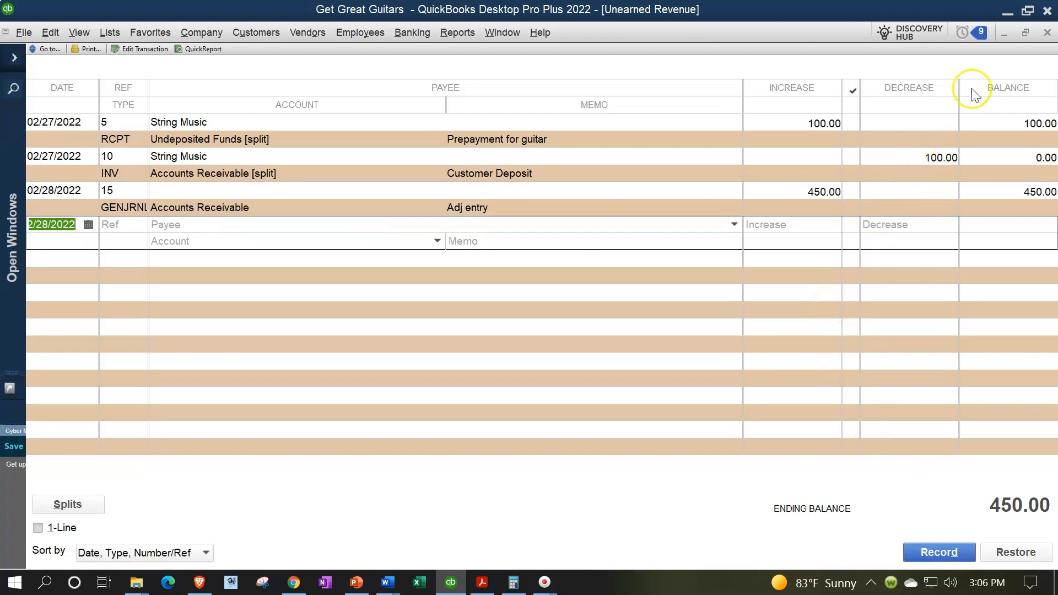
# Close the Unearned Revenue register and the Chart of Accounts, expanding the Open Windows list again.
pyautogui.click(1047, 33)
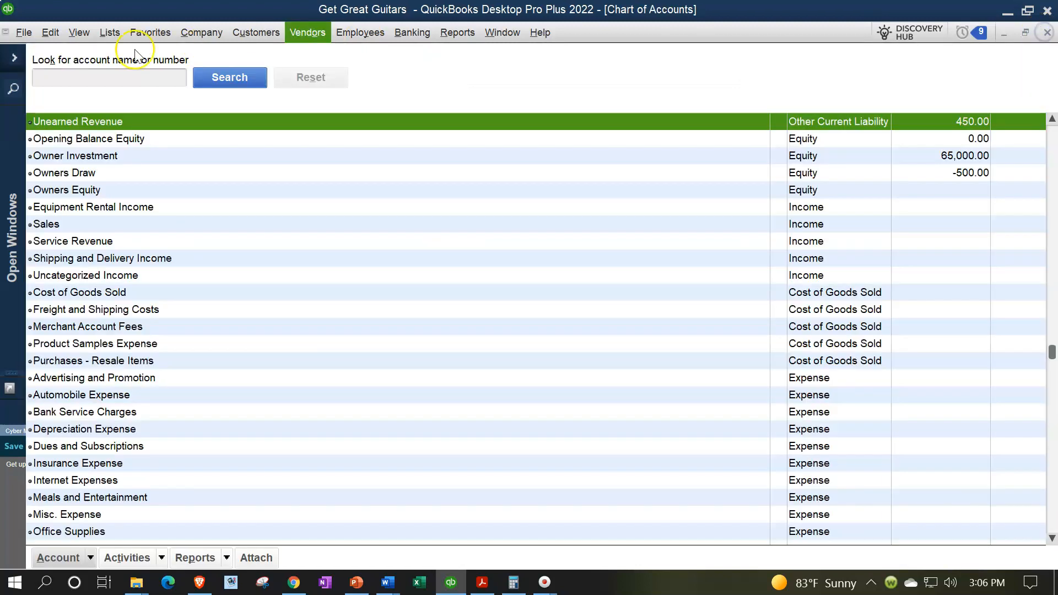
pyautogui.click(22, 57)
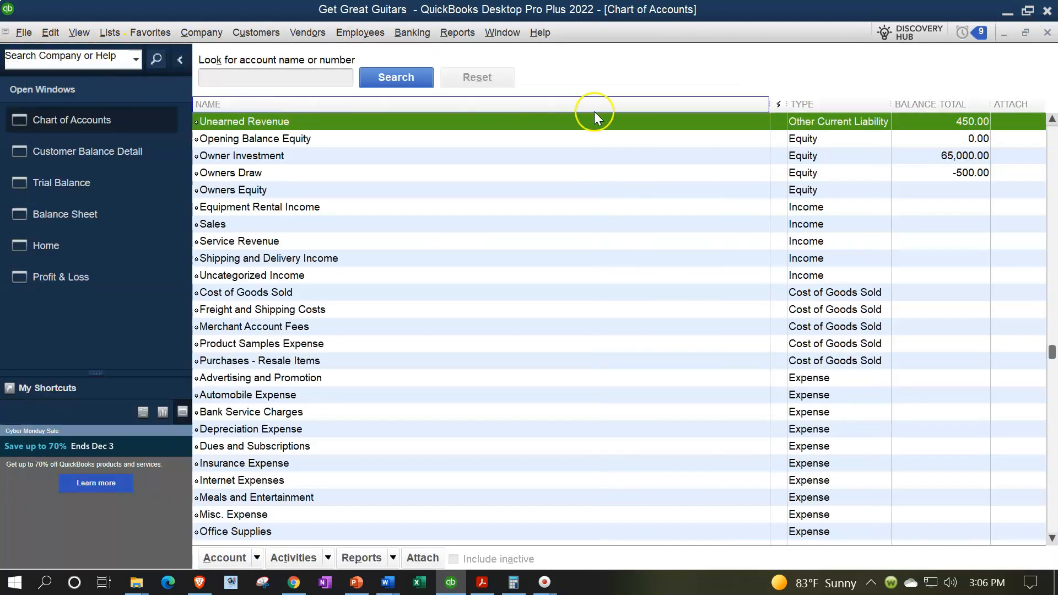
pyautogui.click(1046, 33)
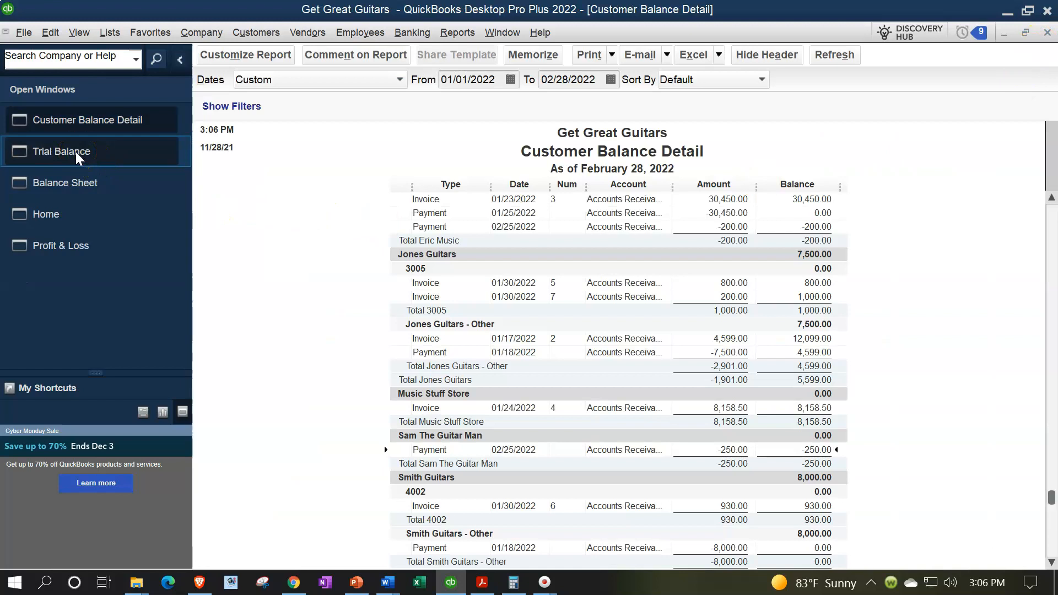
# Drill down from Accounts Receivable on the Balance Sheet to its transactions and find the 450.00 adjusting entry.
pyautogui.click(63, 180)
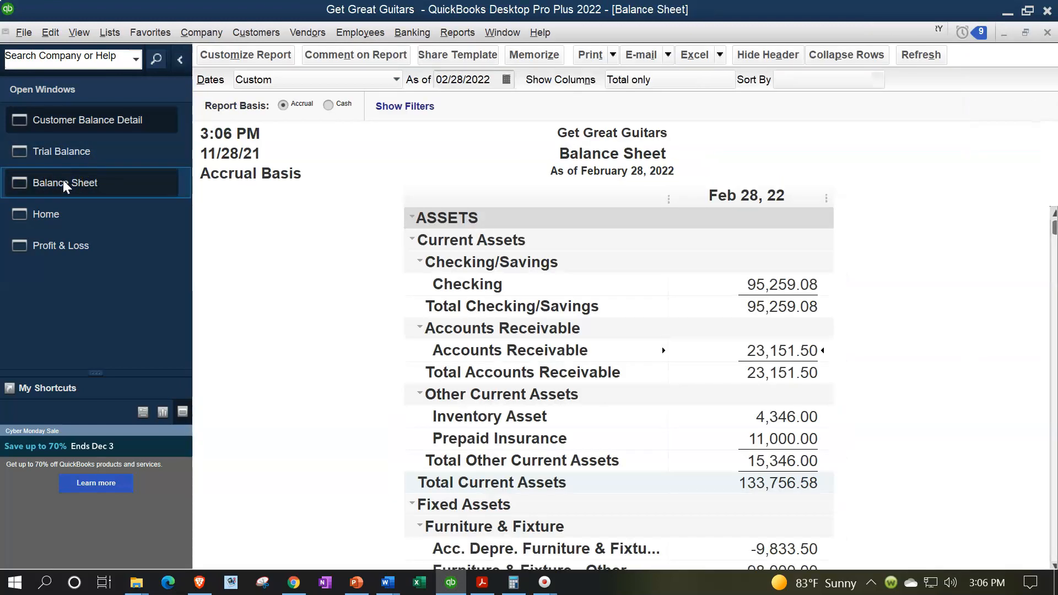
pyautogui.doubleClick(760, 351)
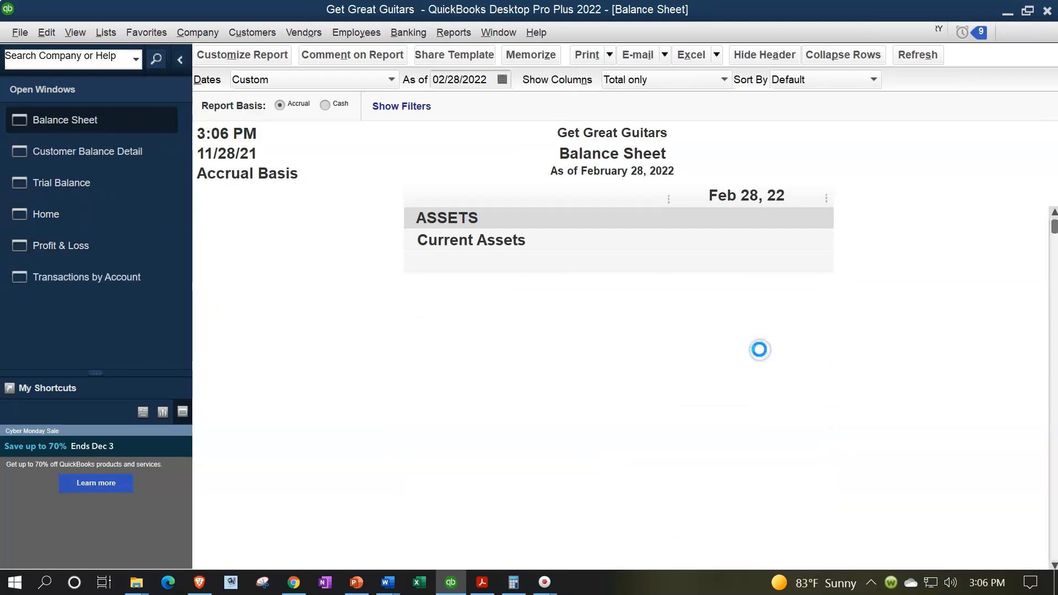
pyautogui.scroll(-3, 761, 351)
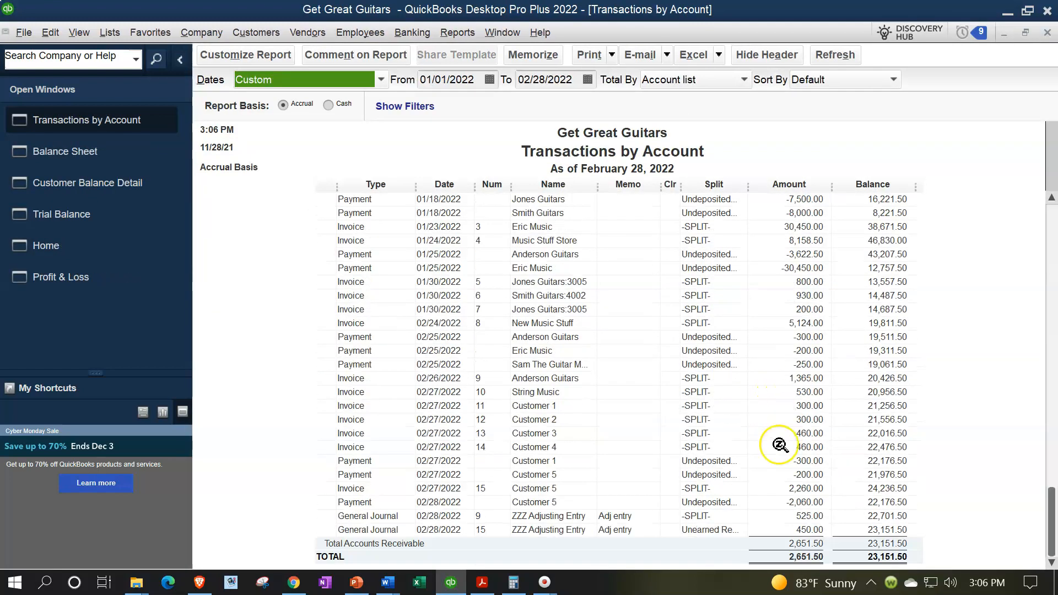
pyautogui.click(804, 530)
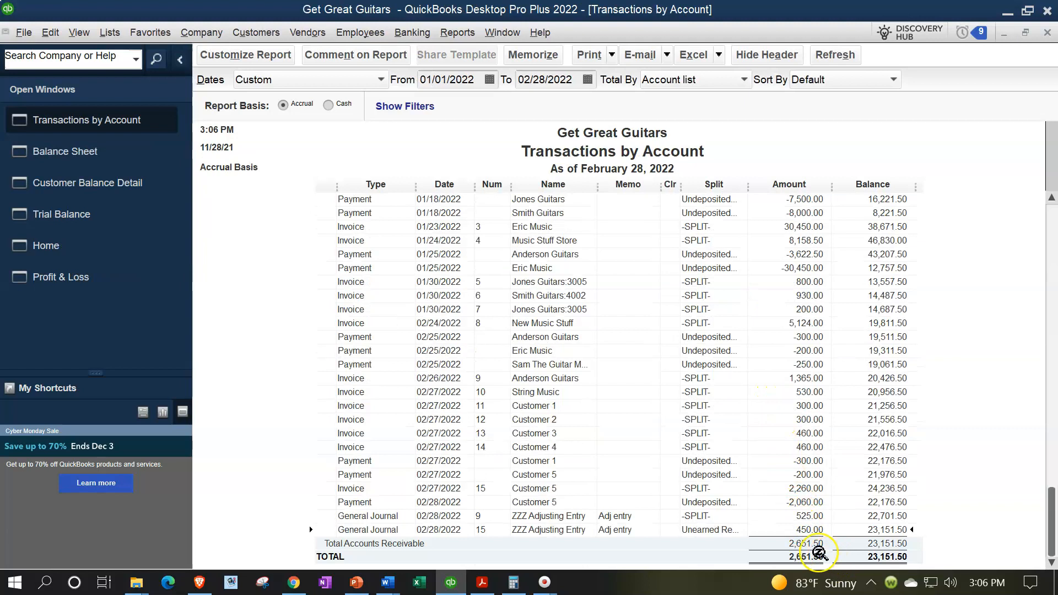
# Open the 450.00 adjusting entry as a full general journal entry to review it, and return to the Balance Sheet.
pyautogui.doubleClick(802, 532)
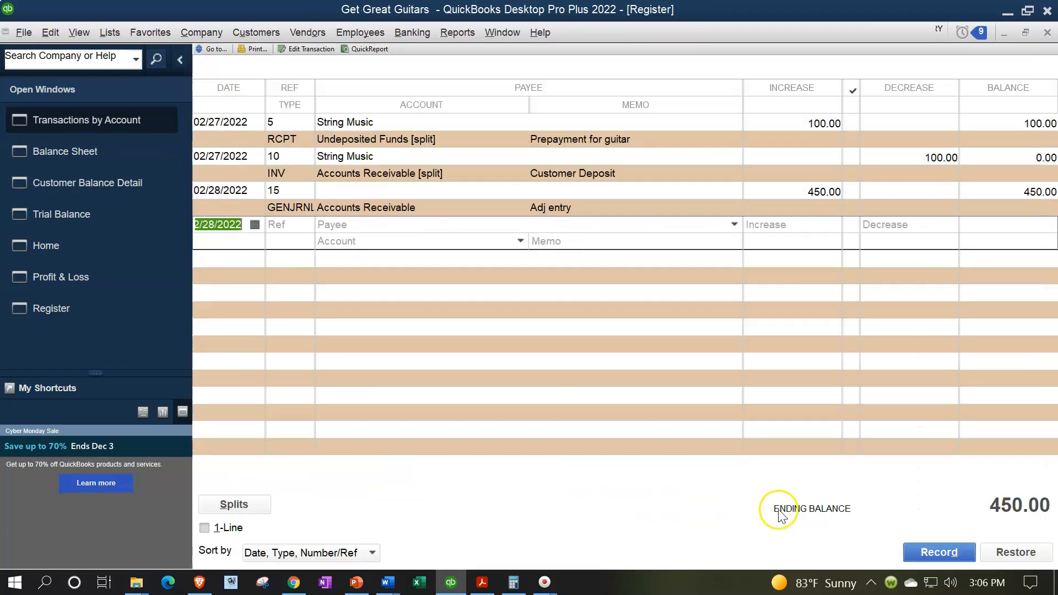
pyautogui.doubleClick(287, 205)
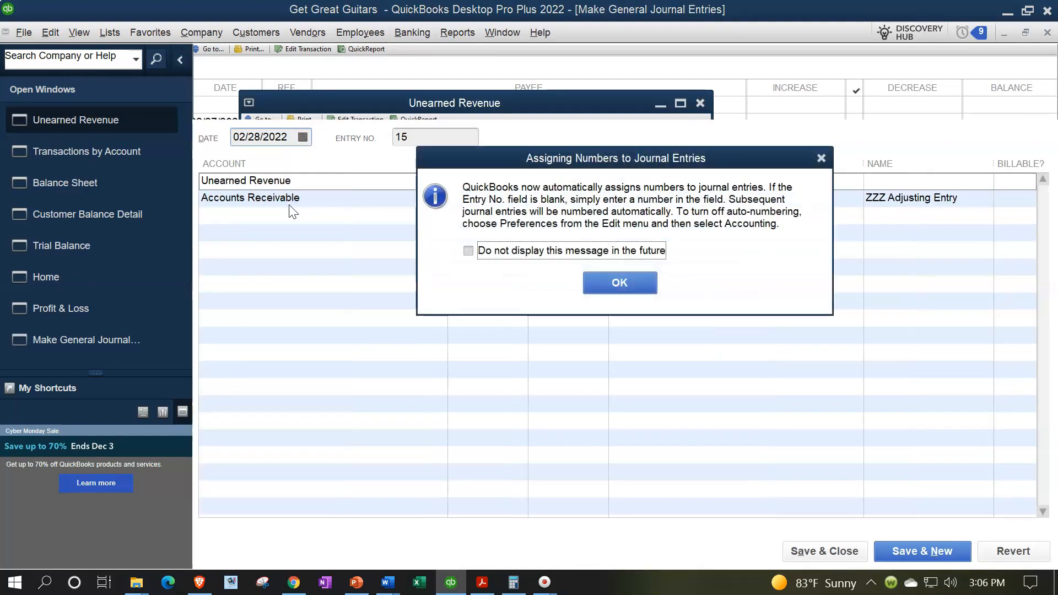
pyautogui.click(821, 161)
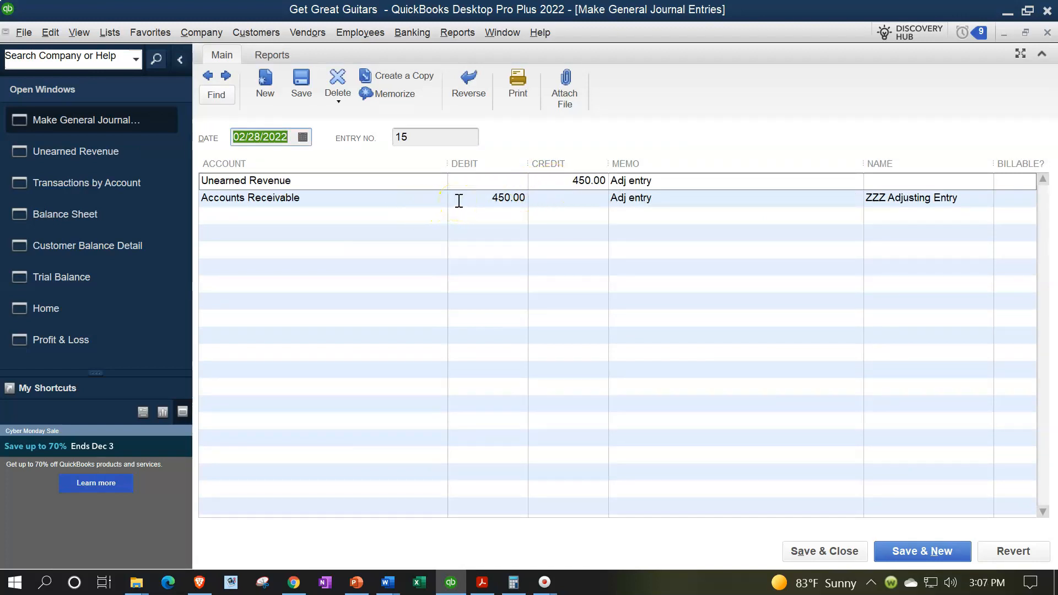
pyautogui.click(1048, 34)
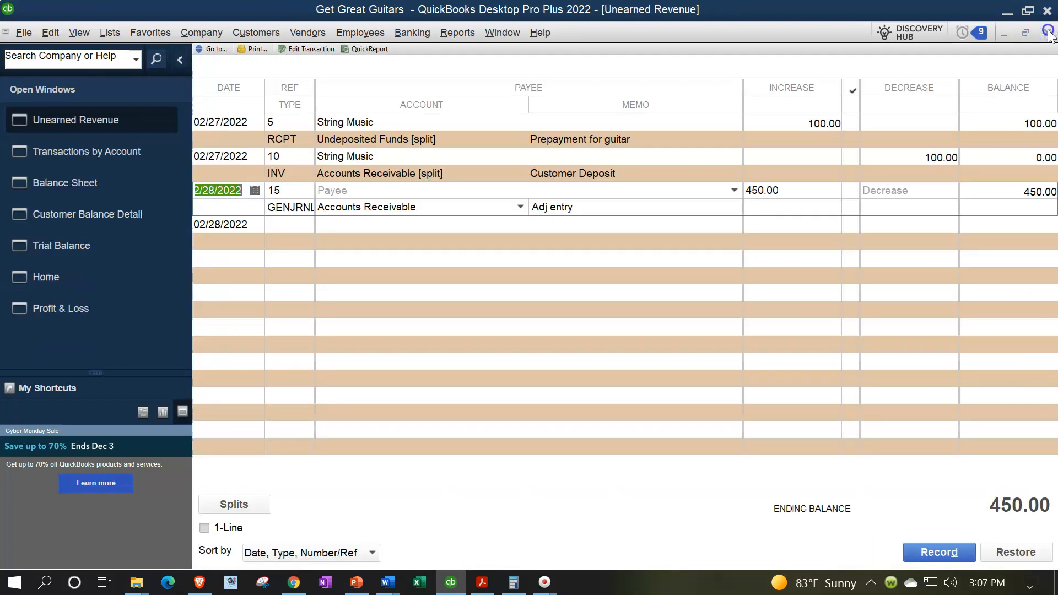
pyautogui.click(1048, 34)
pyautogui.click(1048, 34)
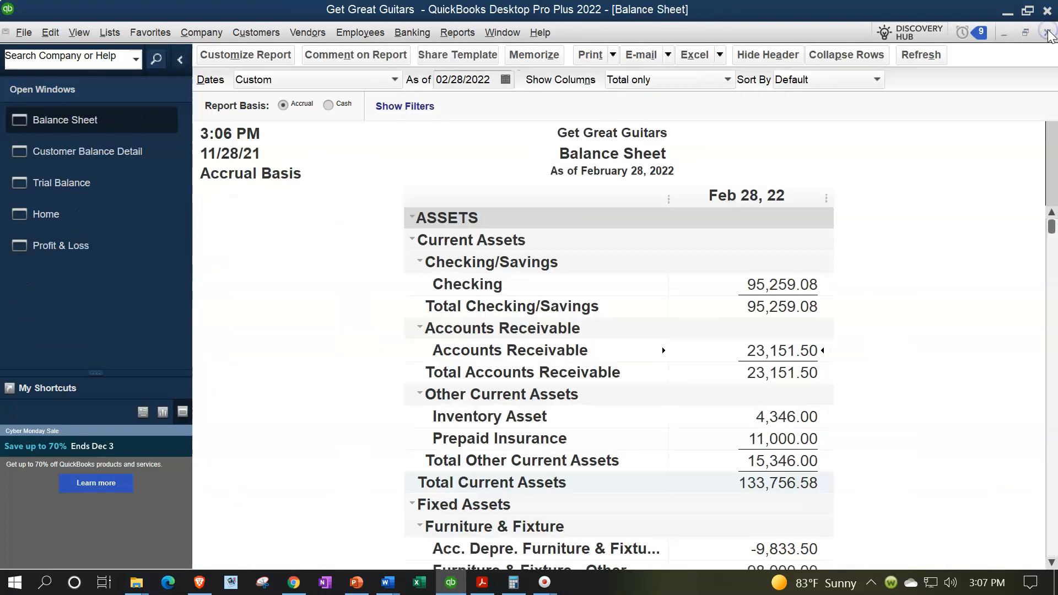
# Drill down from Unearned Revenue on the Balance Sheet to check its adjusting entry, and return to the report.
pyautogui.scroll(-8, 826, 377)
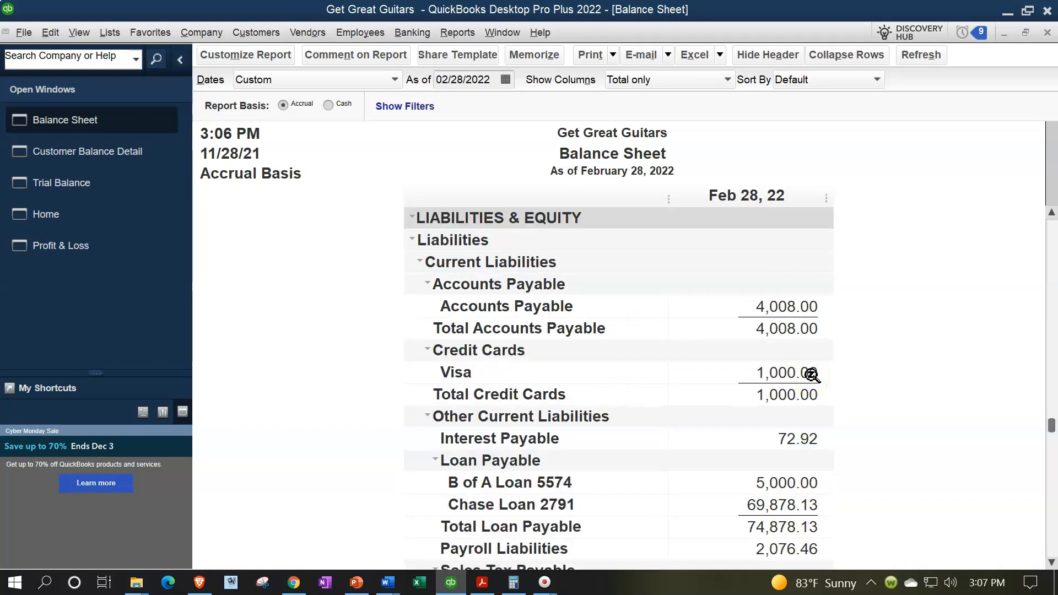
pyautogui.scroll(-1, 739, 431)
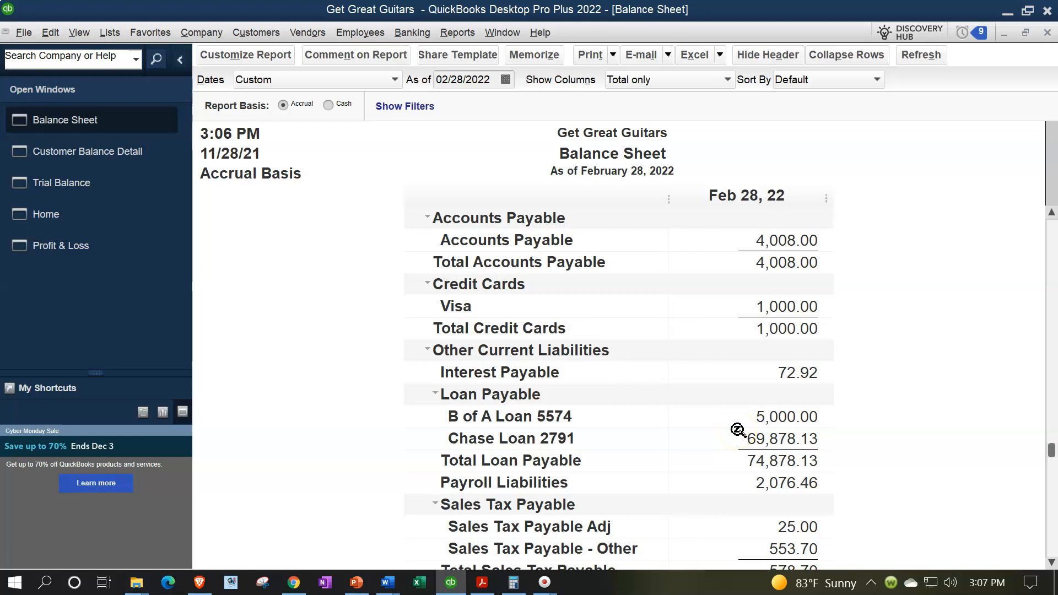
pyautogui.scroll(1, 738, 431)
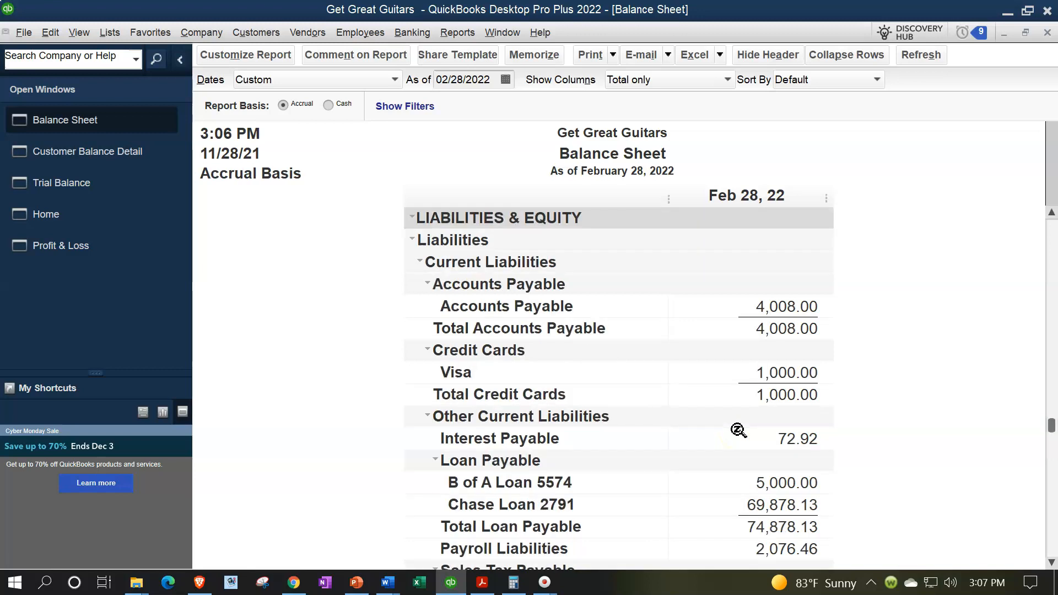
pyautogui.scroll(-1, 738, 431)
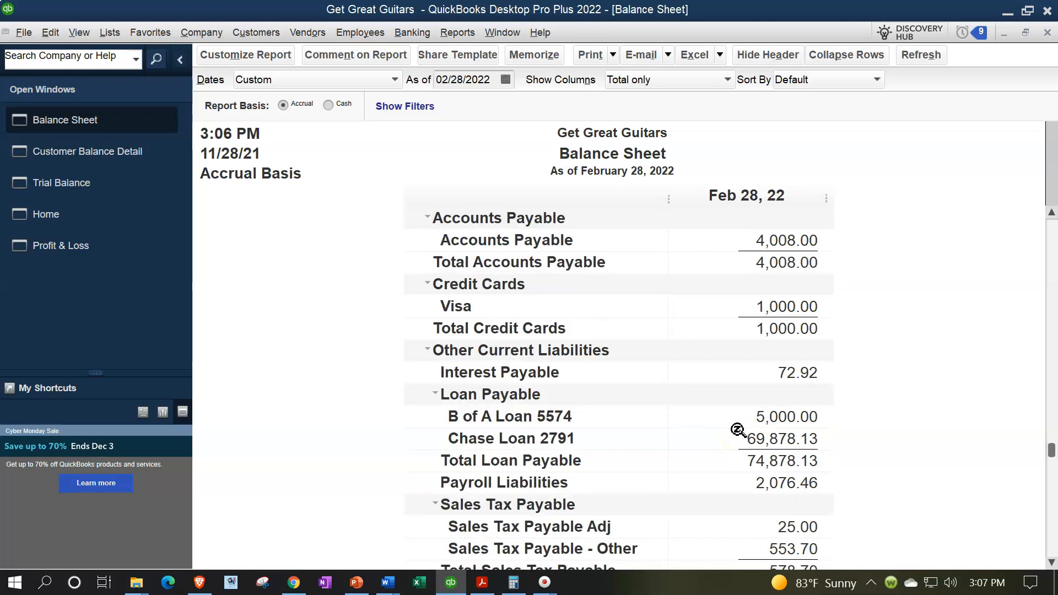
pyautogui.scroll(-2, 738, 366)
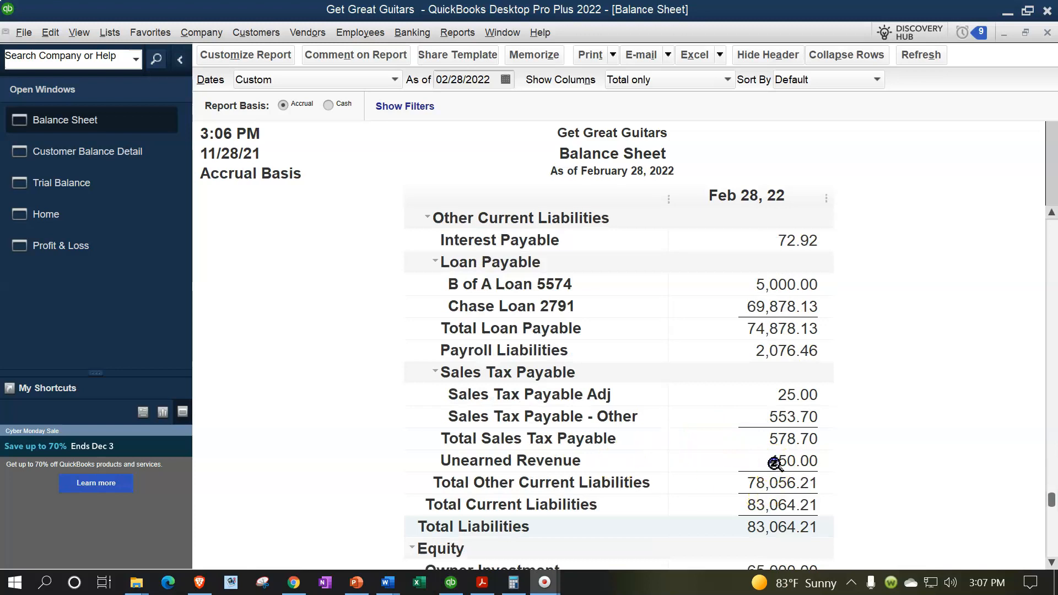
pyautogui.scroll(-1, 887, 458)
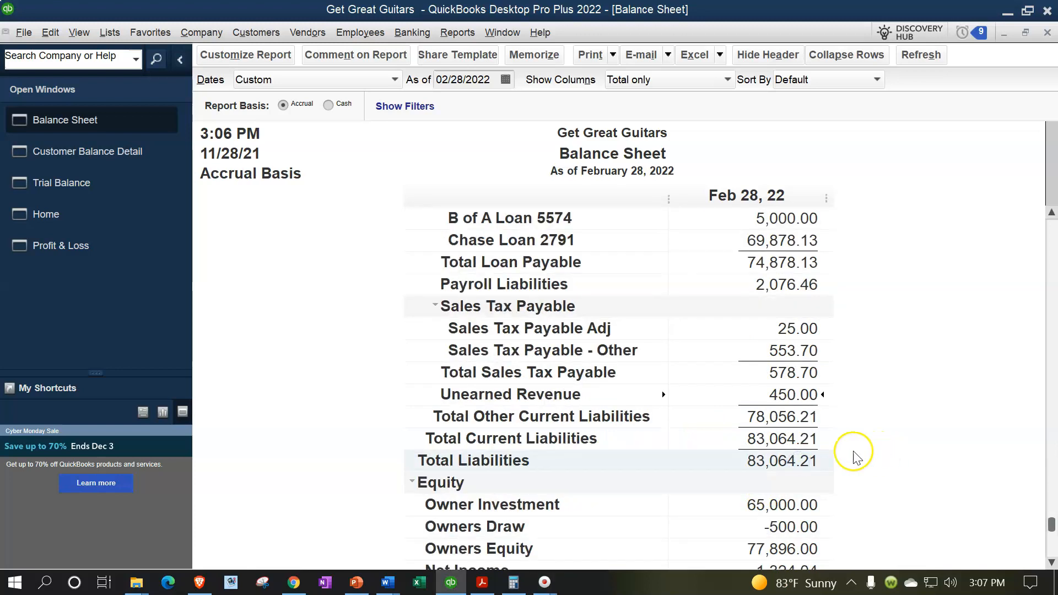
pyautogui.doubleClick(795, 398)
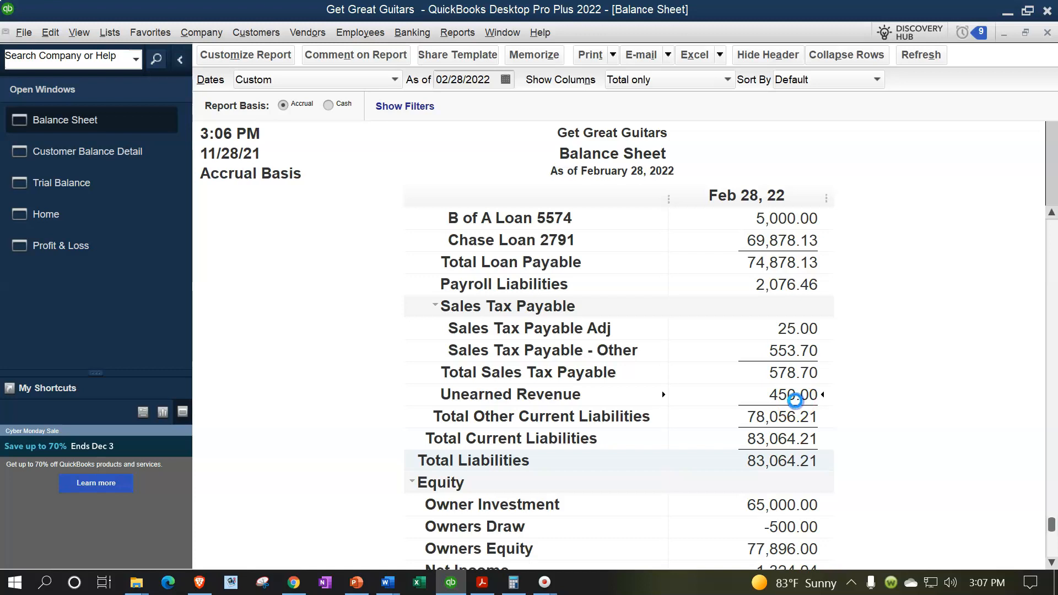
pyautogui.click(792, 401)
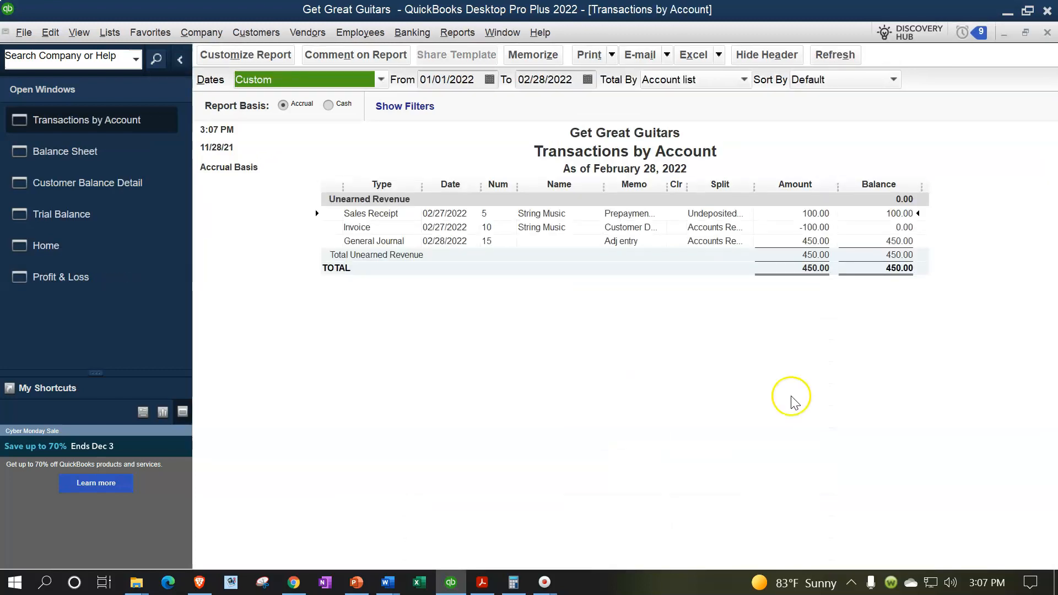
pyautogui.click(805, 246)
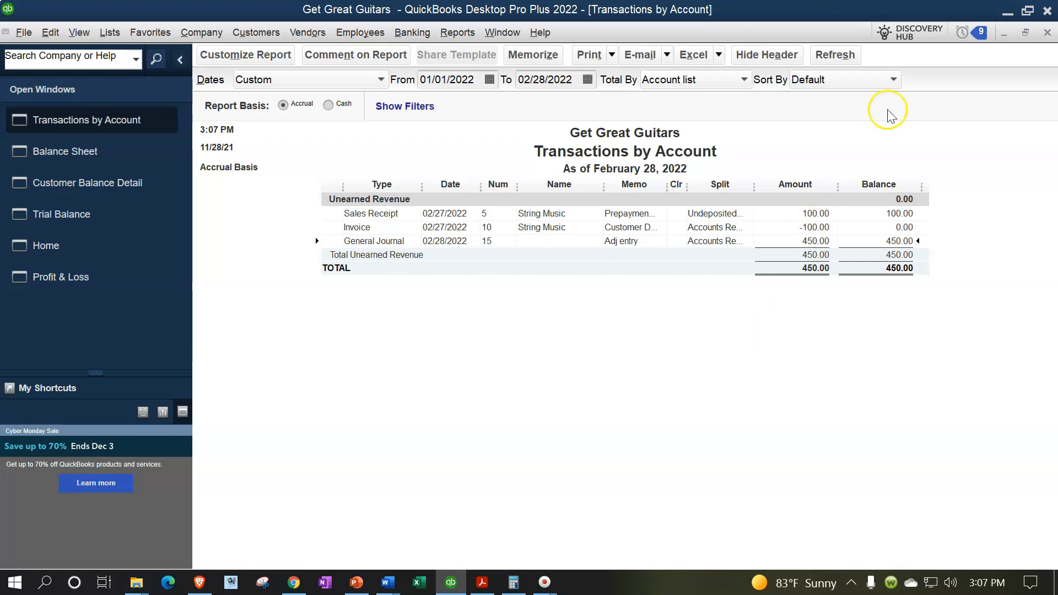
pyautogui.click(1047, 33)
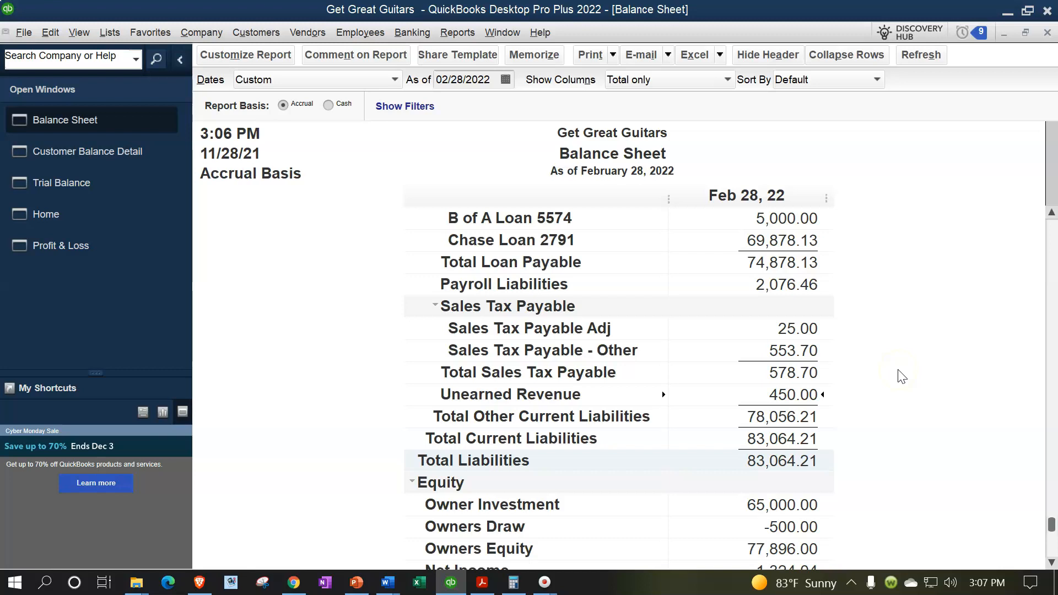
# Compare the Accounts Receivable and Unearned Revenue balances on the Balance Sheet.
pyautogui.scroll(12, 901, 376)
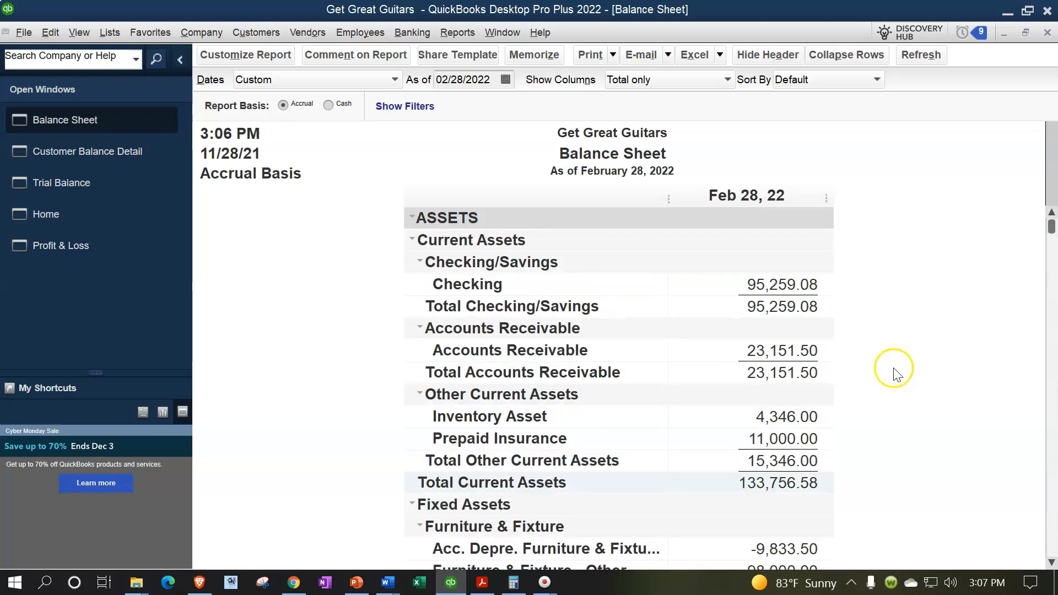
pyautogui.scroll(-12, 866, 334)
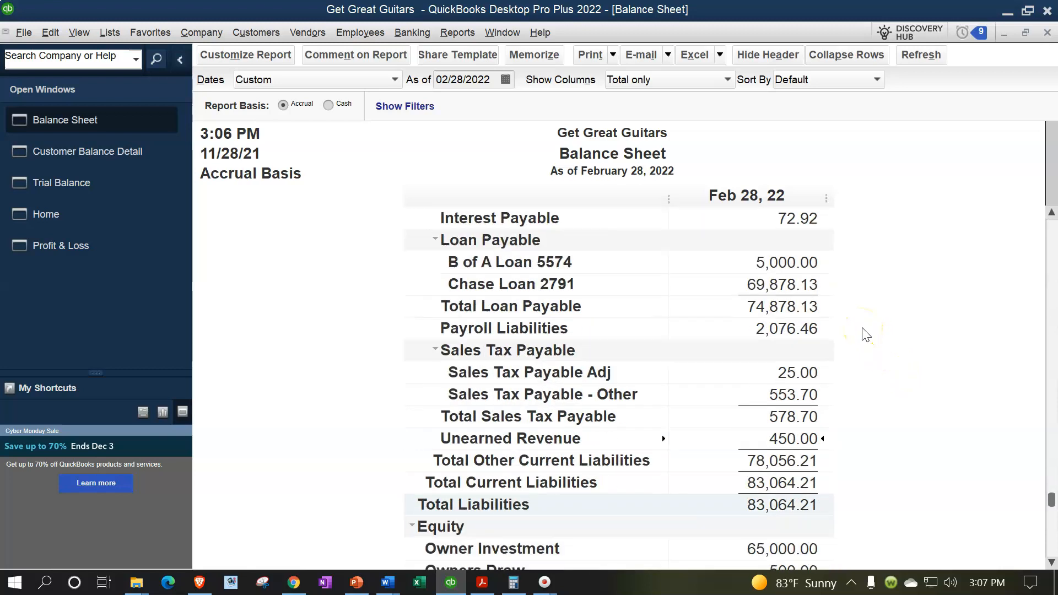
pyautogui.scroll(-2, 866, 334)
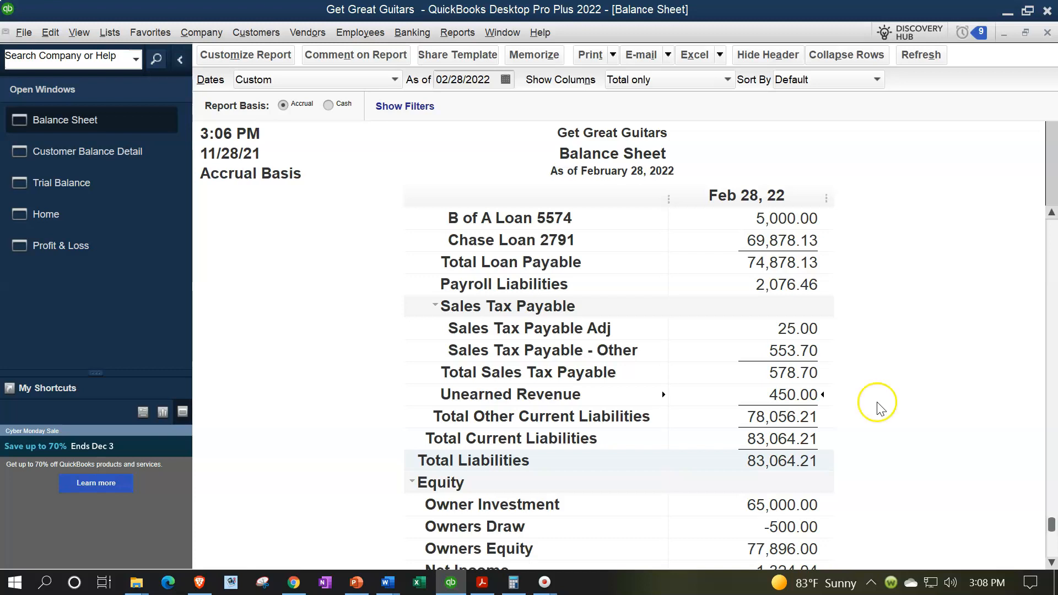
# Open the Trial Balance and review all account balances down to the debit and credit totals.
pyautogui.click(89, 192)
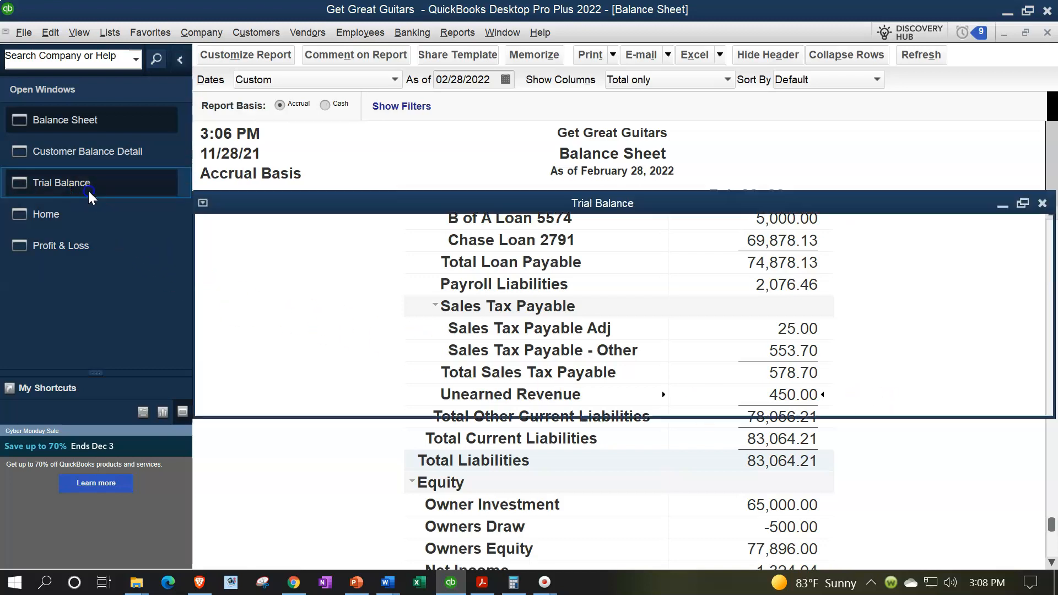
pyautogui.click(758, 240)
pyautogui.press('Down')
pyautogui.press('Down')
pyautogui.press('Down')
pyautogui.press('Down')
pyautogui.press('Down')
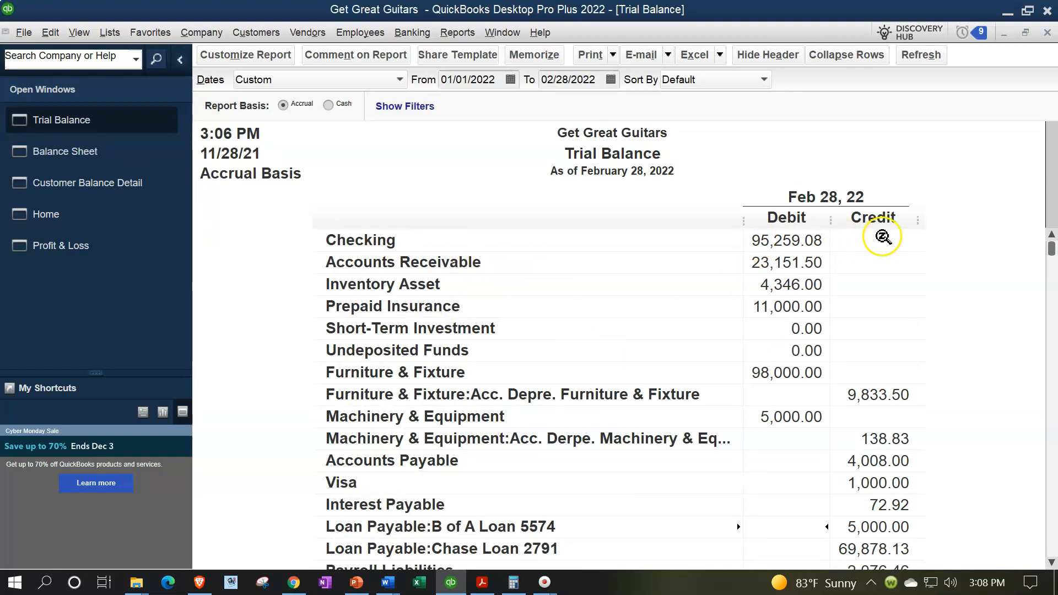
pyautogui.press('Down')
pyautogui.press('Down')
pyautogui.press('Down')
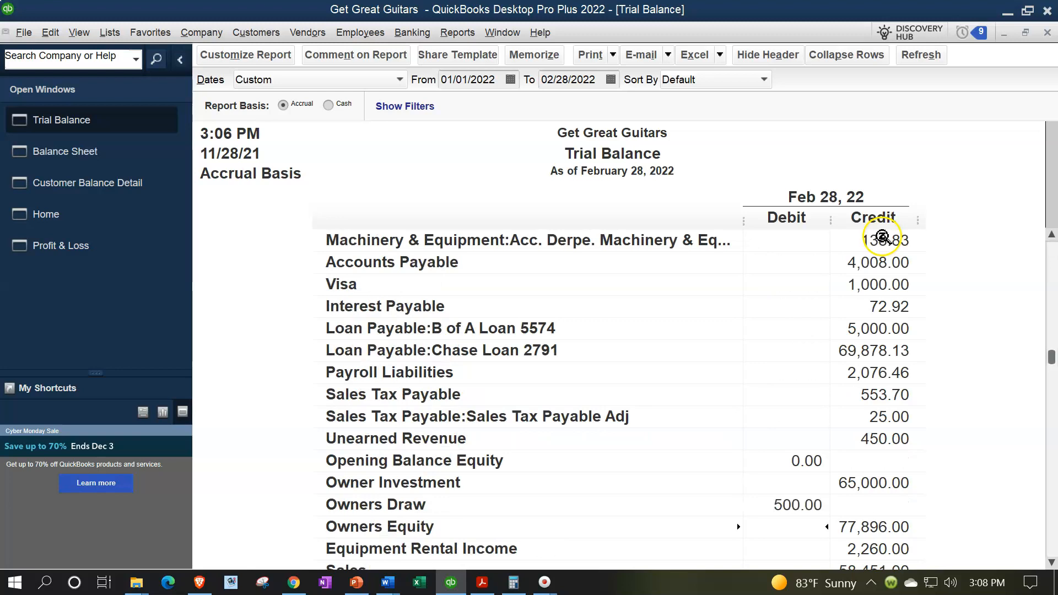
pyautogui.press('Down')
pyautogui.press('Down')
pyautogui.press('Down')
pyautogui.press('Down')
pyautogui.press('Down')
pyautogui.press('Down')
pyautogui.press('Down')
pyautogui.press('Down')
pyautogui.press('Down')
pyautogui.press('Down')
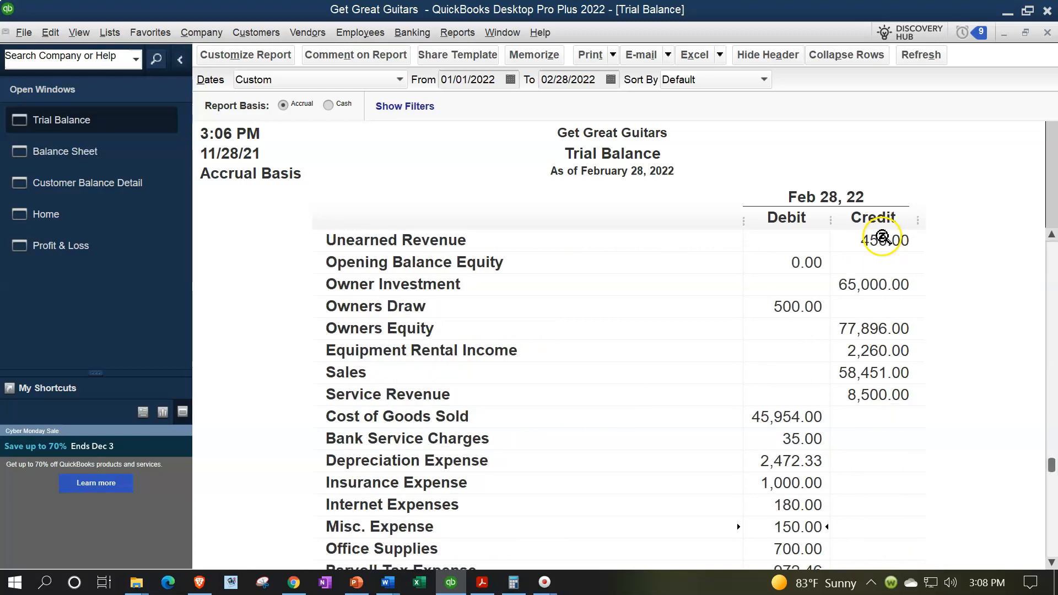
pyautogui.press('Down')
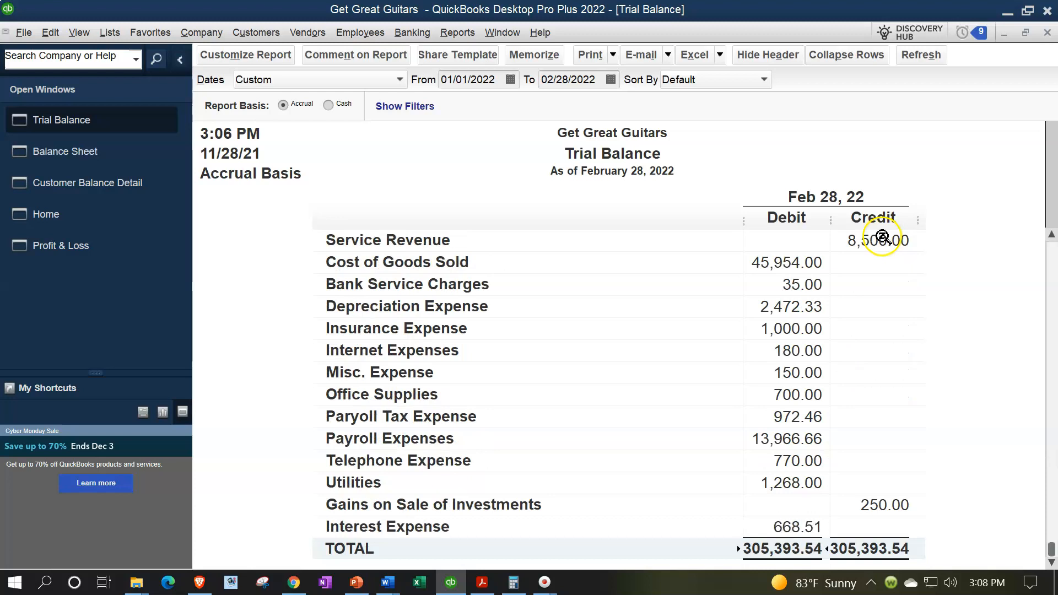